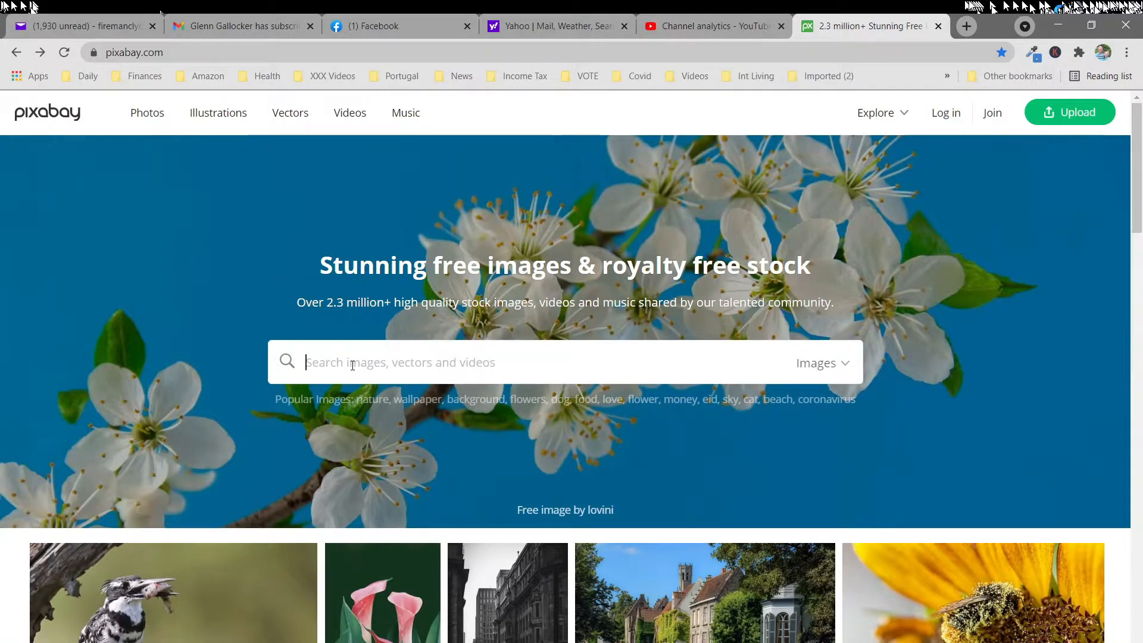
Search Pixabay's vector graphics for "clipperboard" and open the flat black clapperboard with blank white lines and no lettering
text(clipperboard)
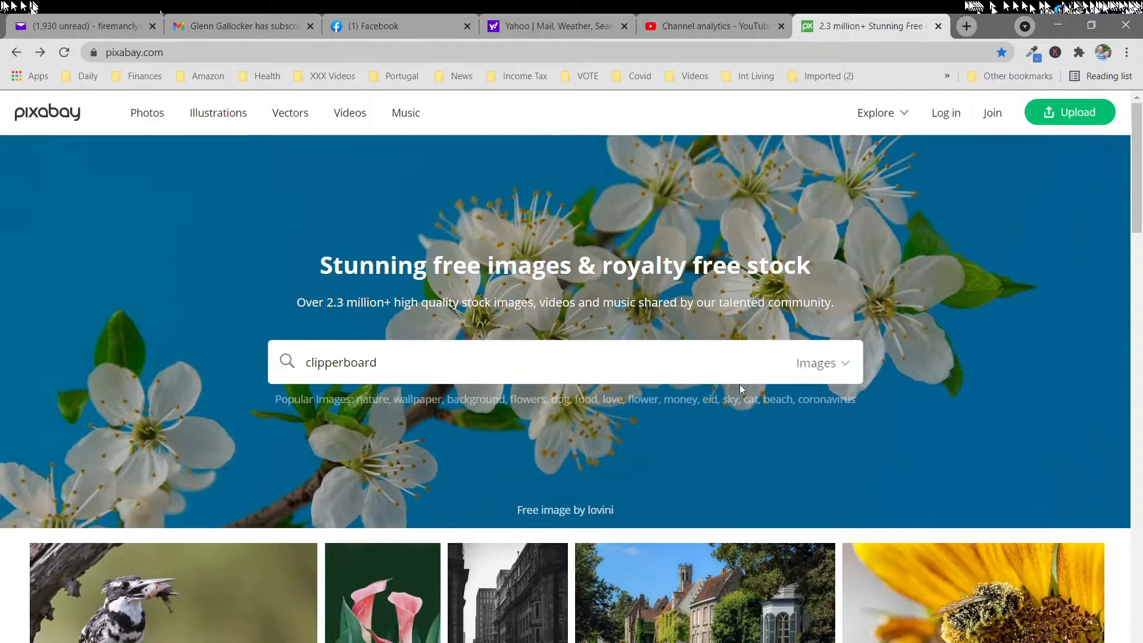
click(822, 363)
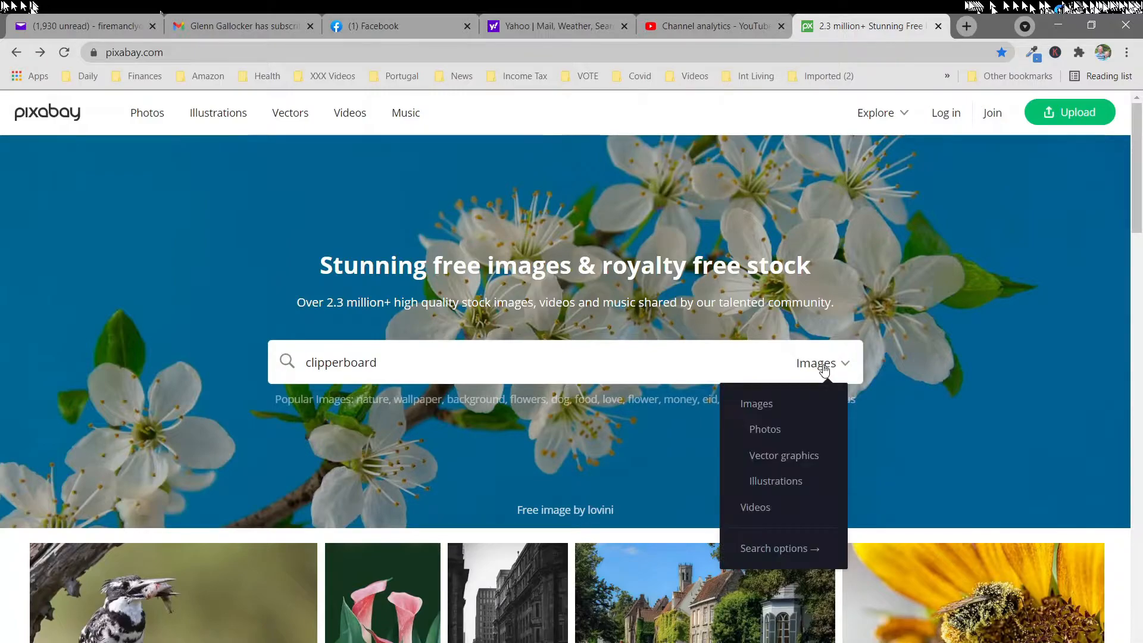
click(773, 455)
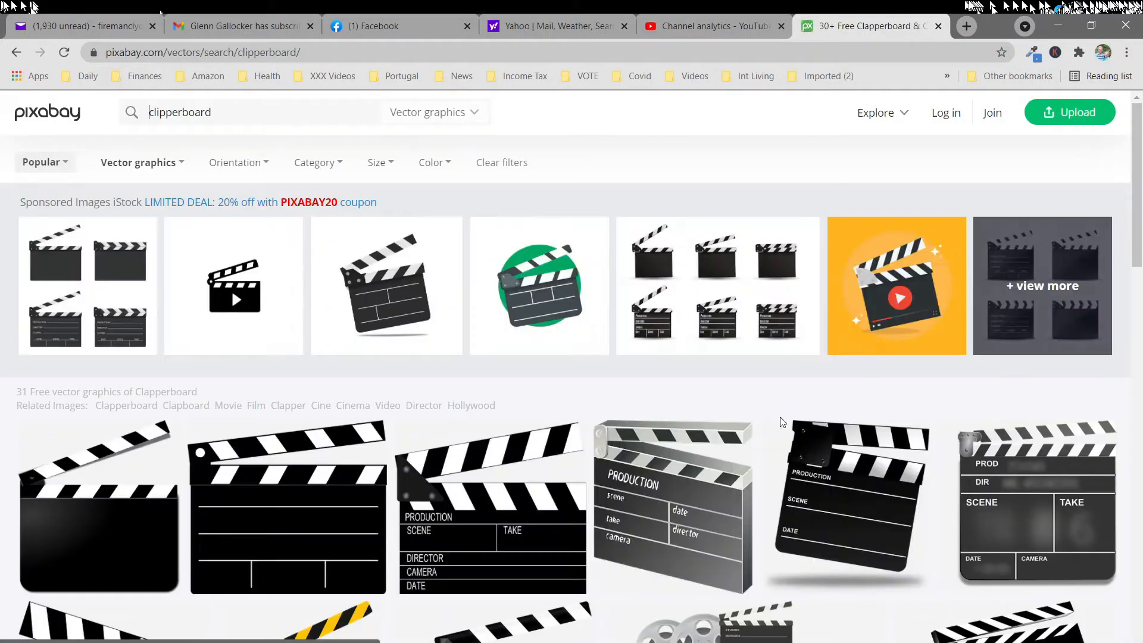
scroll(655, 453, down, 1)
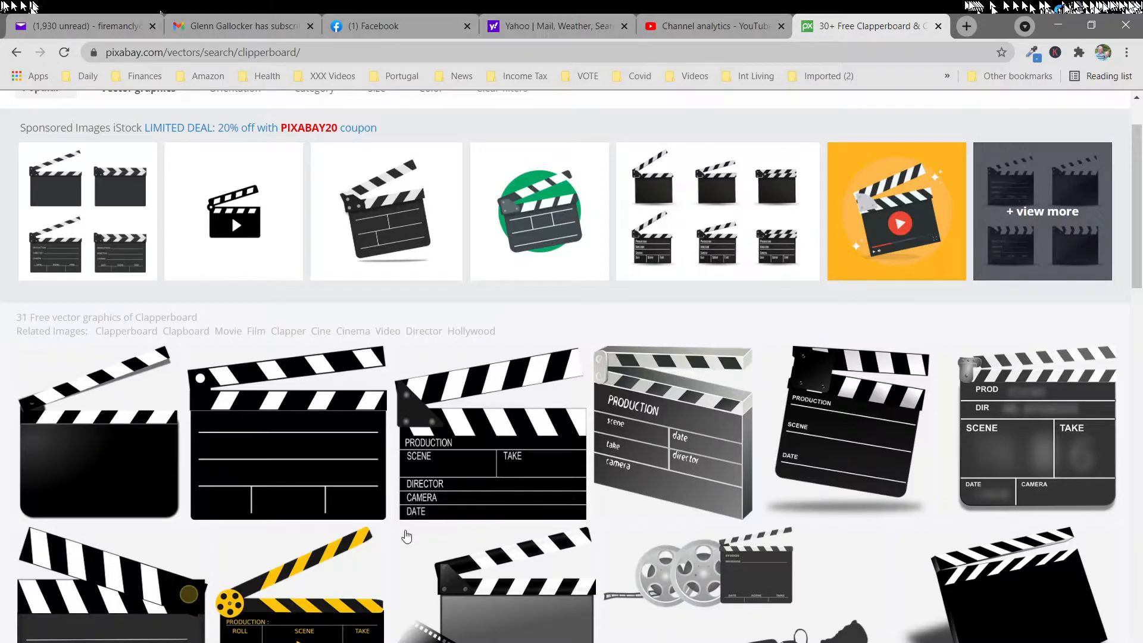
click(299, 452)
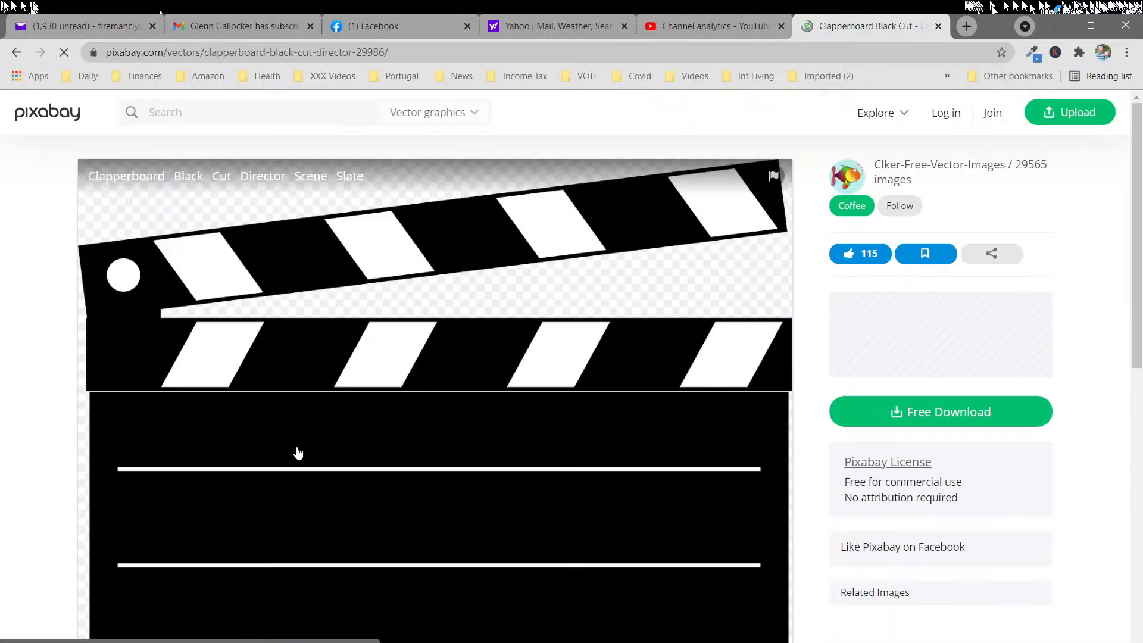
Download the clapperboard as a 1280×1117 PNG, completing the captcha by selecting the squares with traffic lights
scroll(494, 482, down, 1)
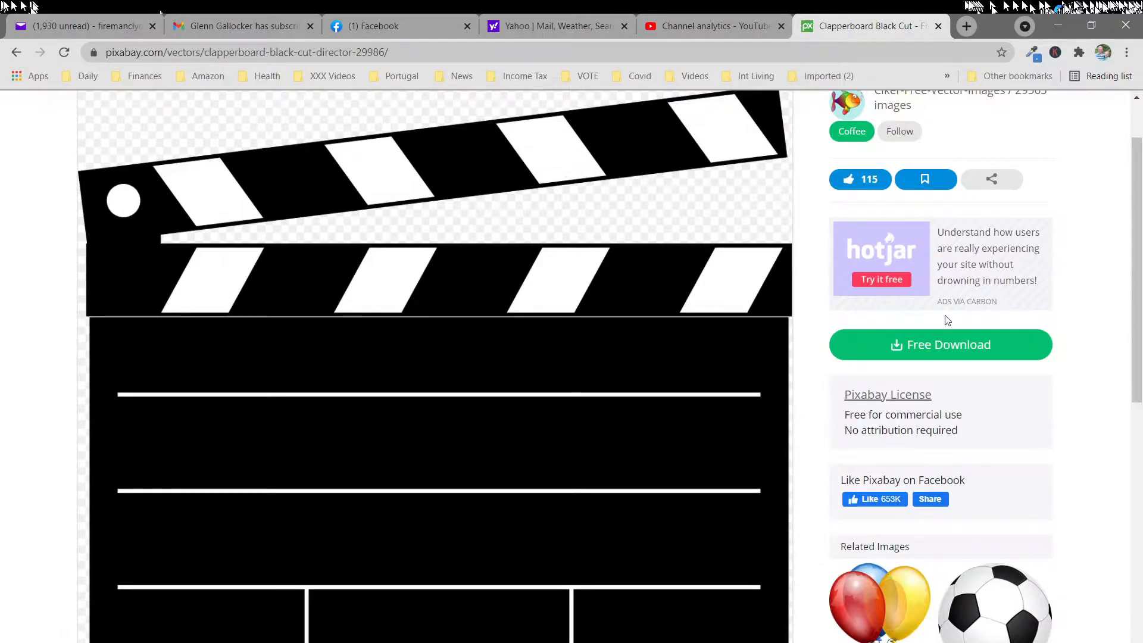
click(929, 350)
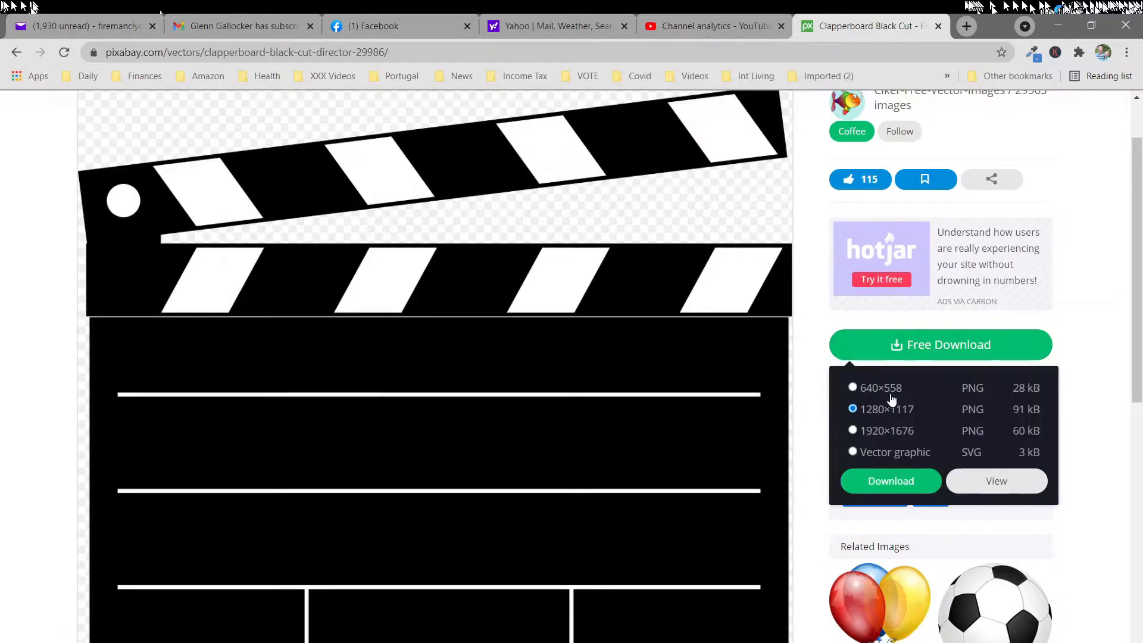
click(896, 485)
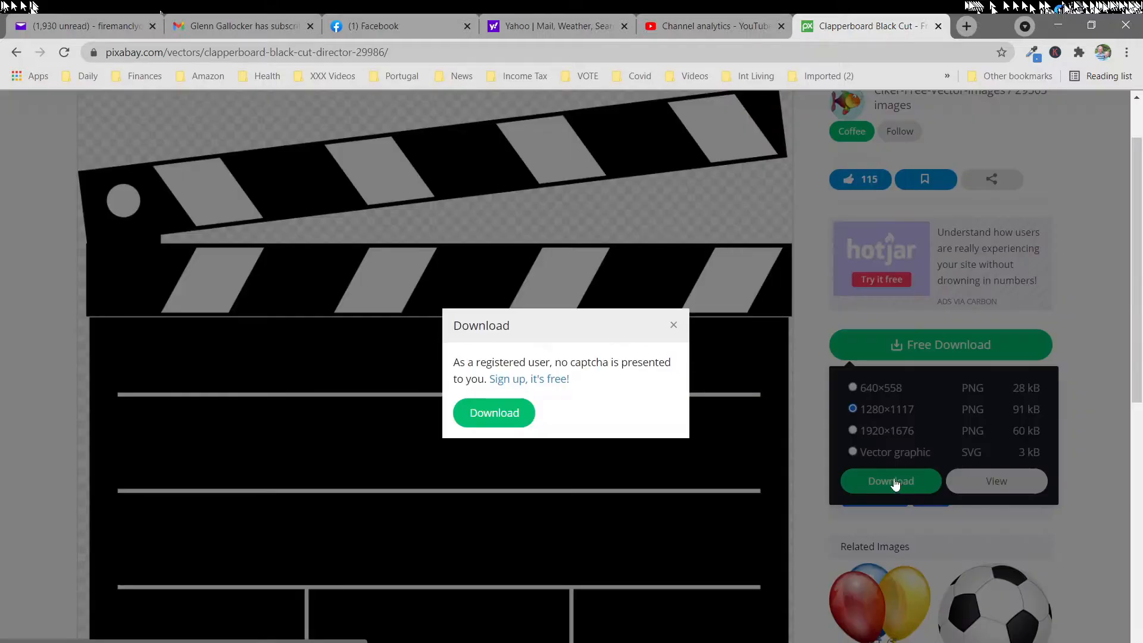
click(474, 391)
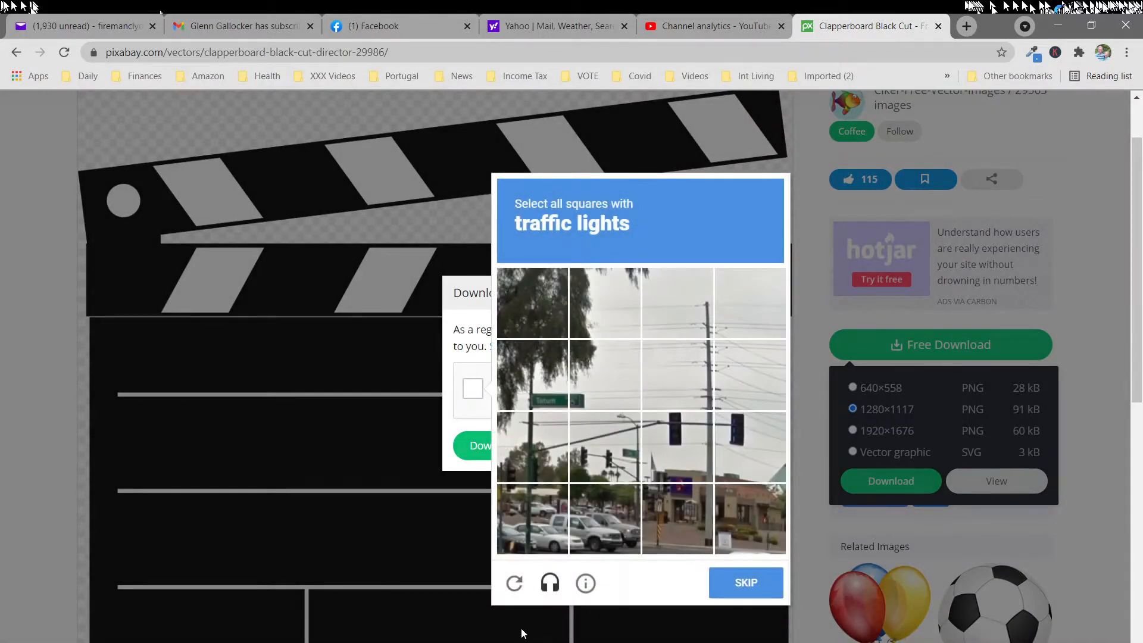
click(684, 426)
click(751, 441)
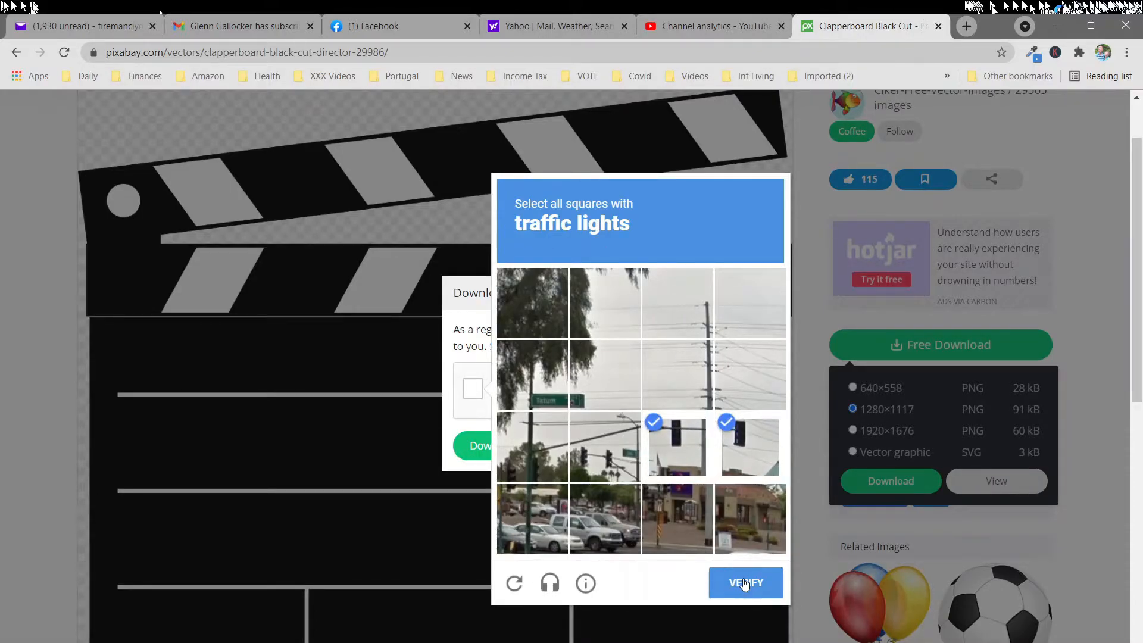
click(745, 582)
click(497, 447)
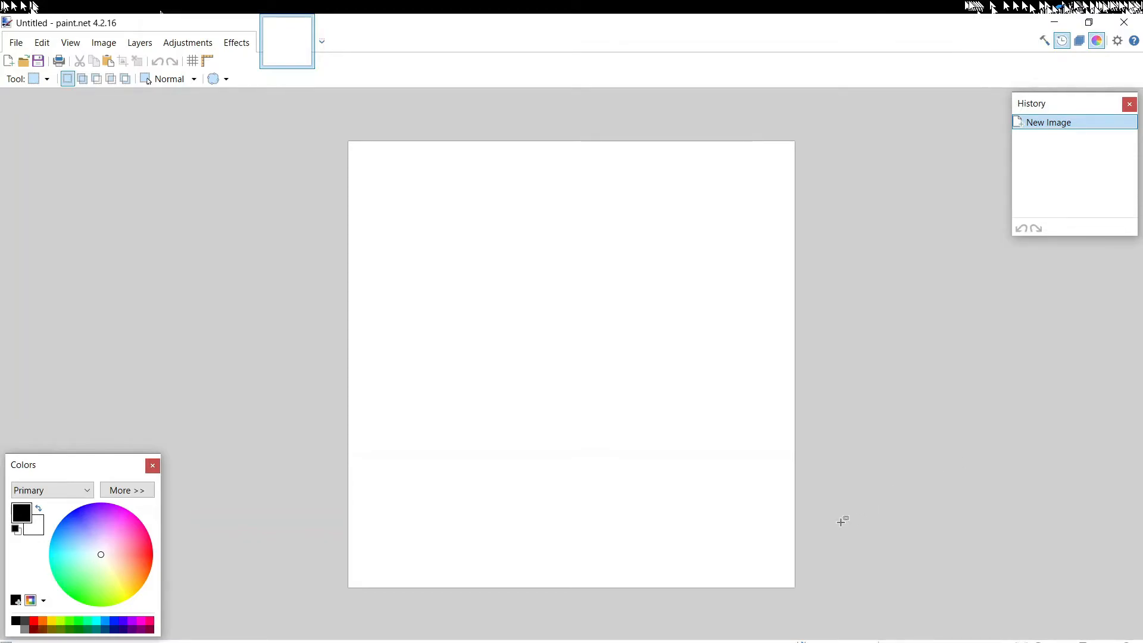
In paint.net, rectangle-select a full-width strip of about 748 × 246 pixels at the canvas's upper edge and crop the image to it
click(47, 79)
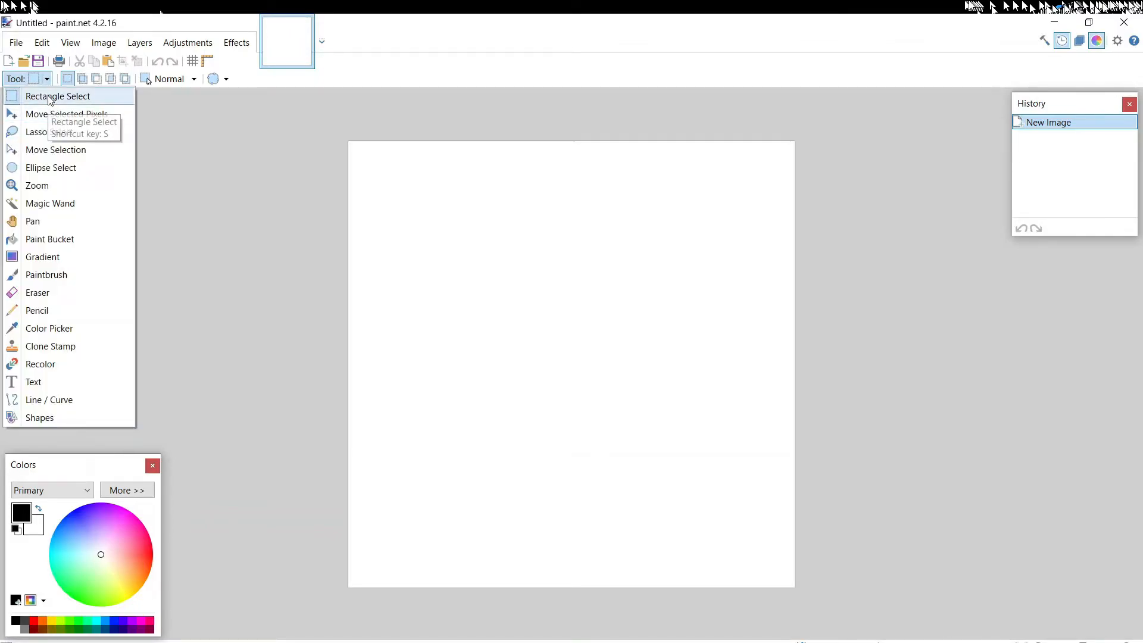
click(47, 97)
drag(350, 144, 795, 287)
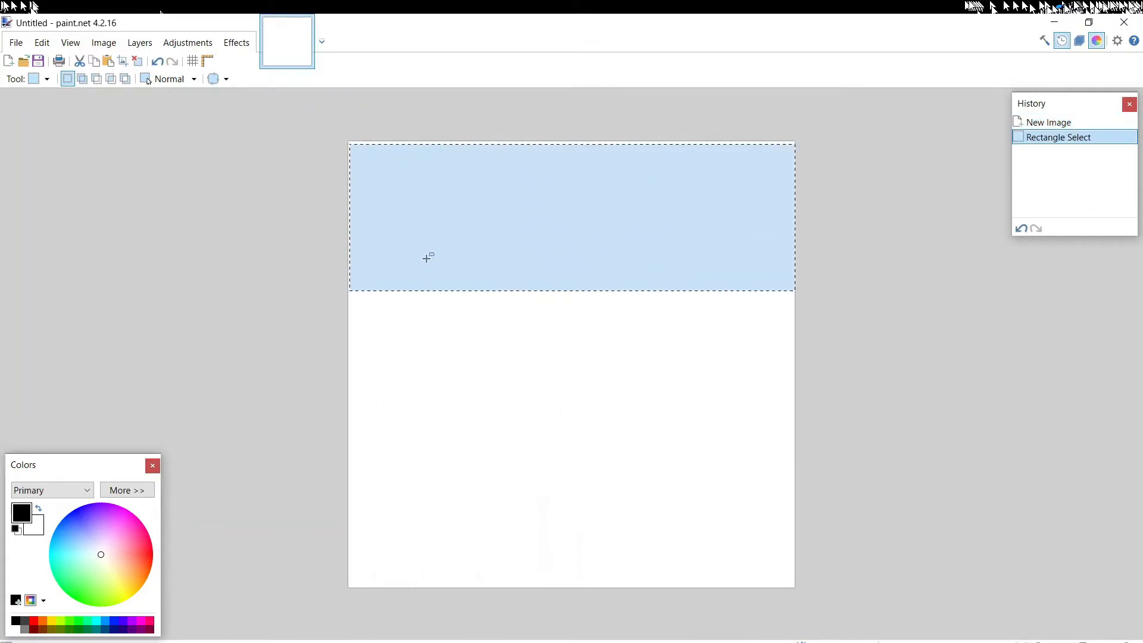
click(101, 44)
click(133, 58)
click(104, 42)
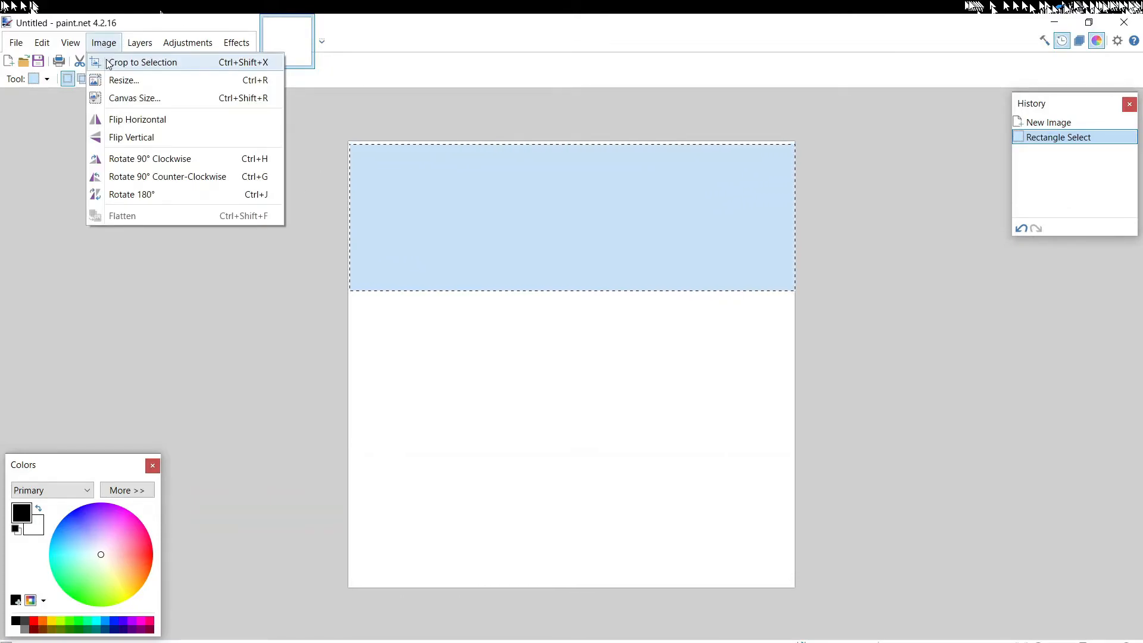
click(108, 62)
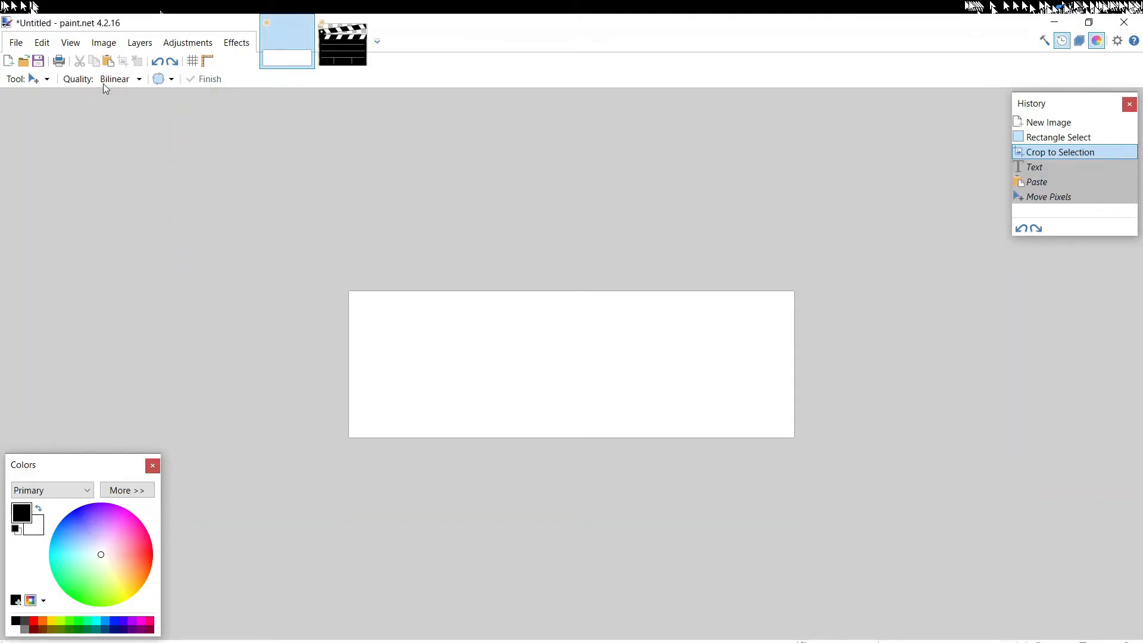
Add two lines of Calibri 60 text, the creator's full name above "Video Editor", and position them in the banner's right part
click(46, 79)
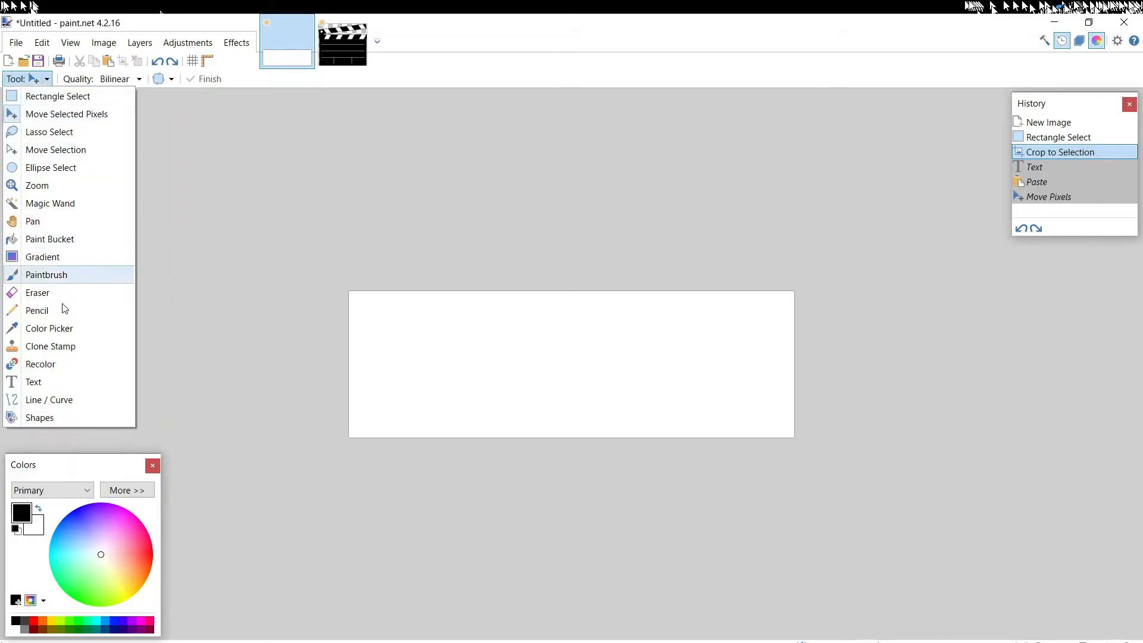
click(46, 382)
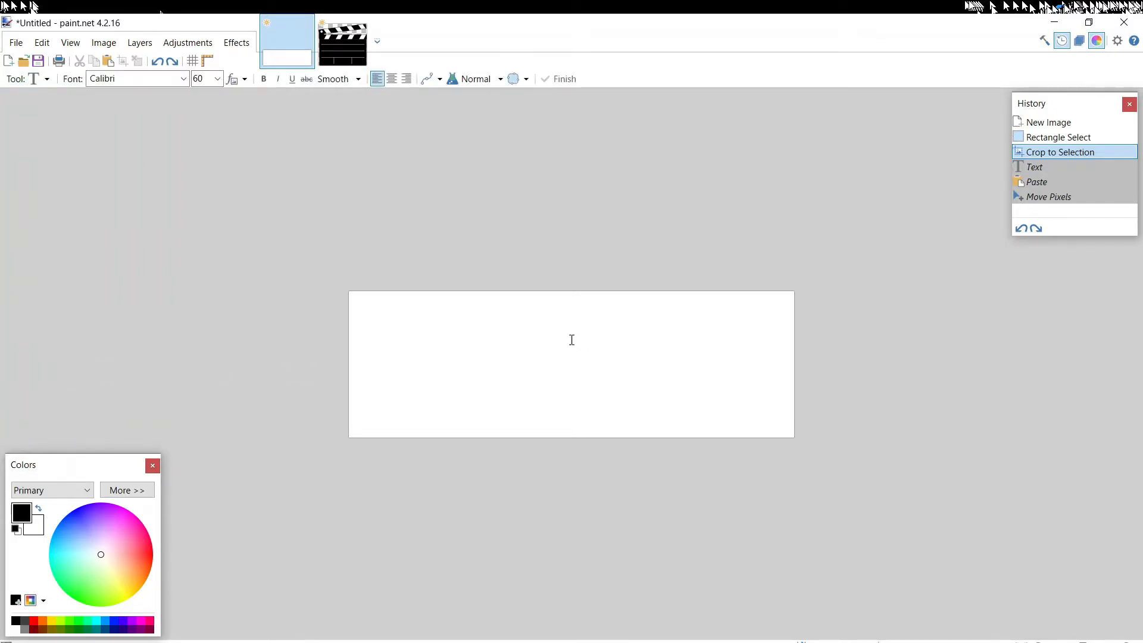
click(539, 329)
text(Clyde Coles)
key(Return)
text(Vide)
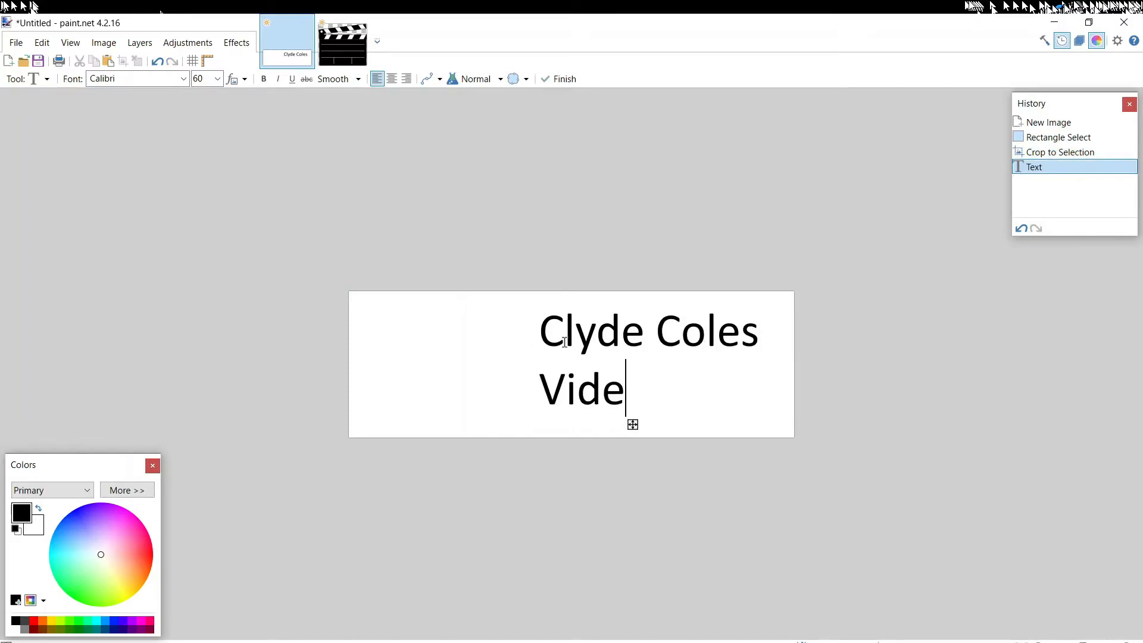
text(o Editor)
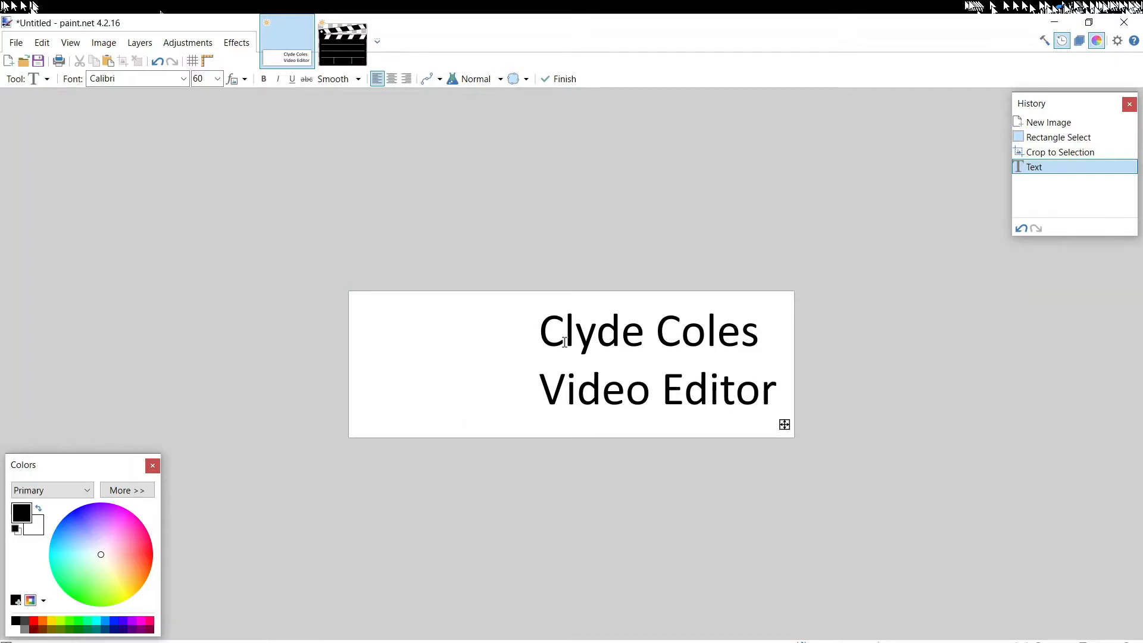
drag(786, 425, 766, 430)
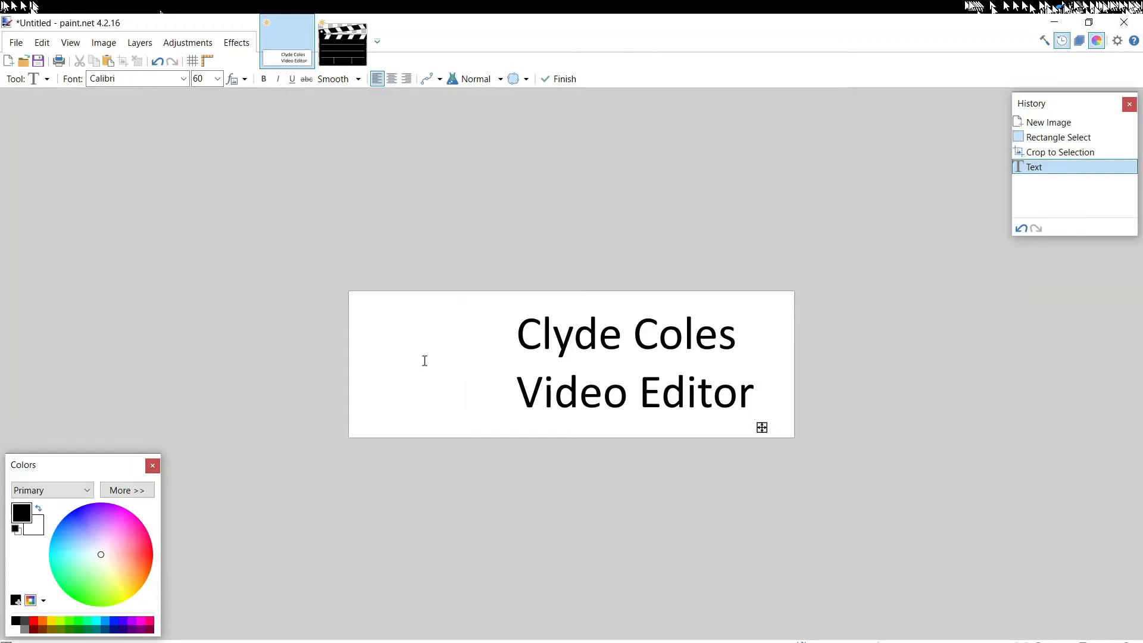
drag(761, 426, 766, 426)
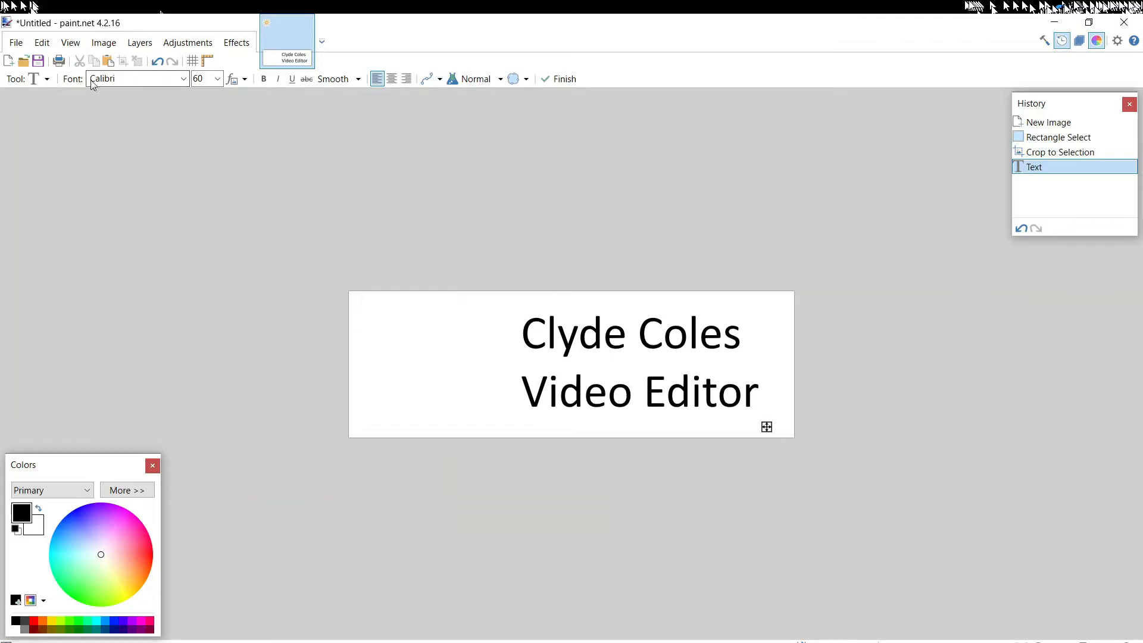
Open the clapperboard-29986_1280 image from the Graphics folder alongside the text banner
click(23, 62)
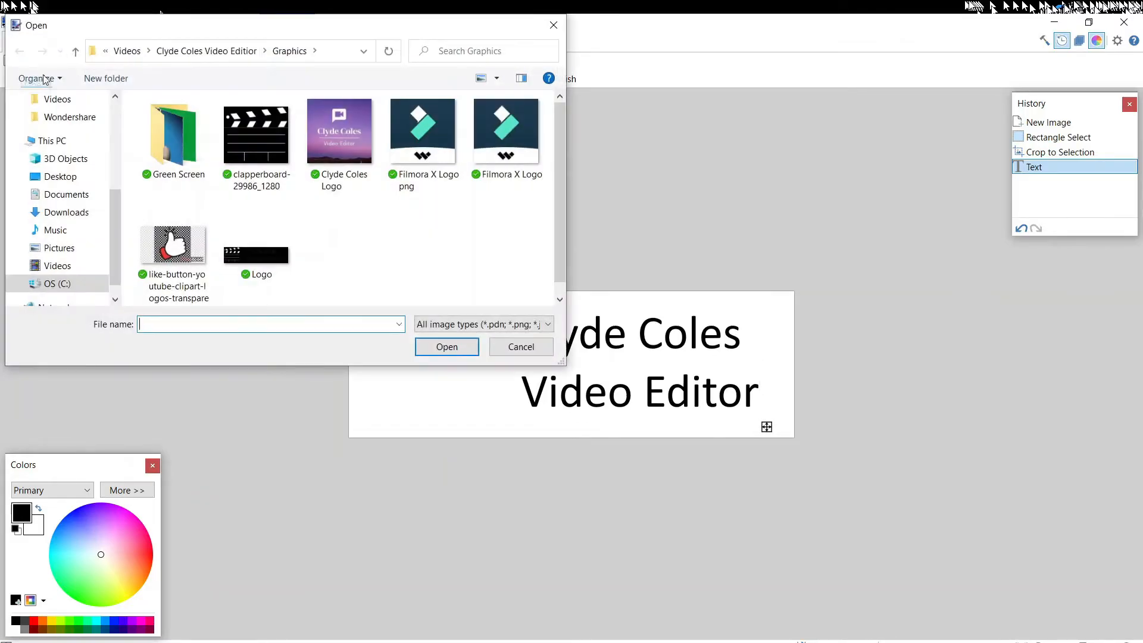
click(276, 134)
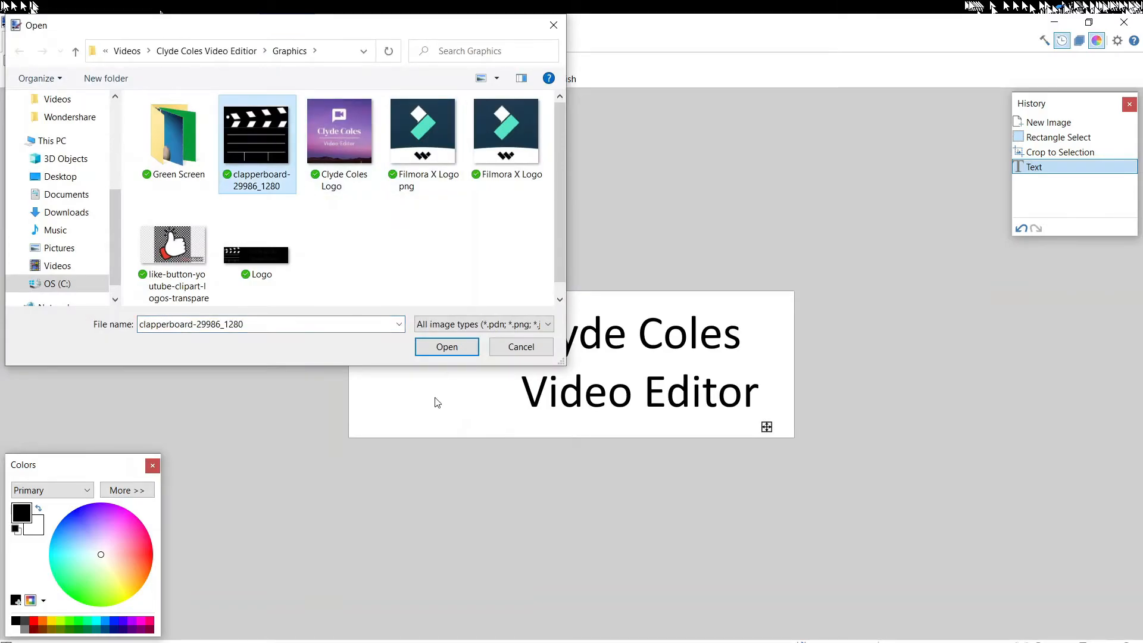
click(446, 347)
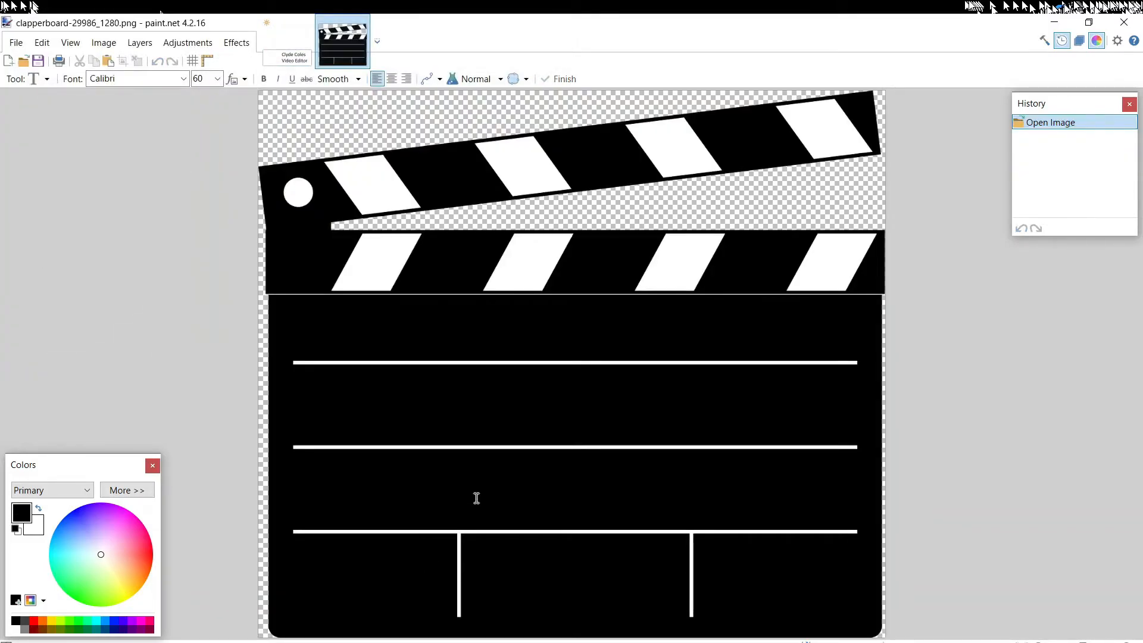
click(288, 42)
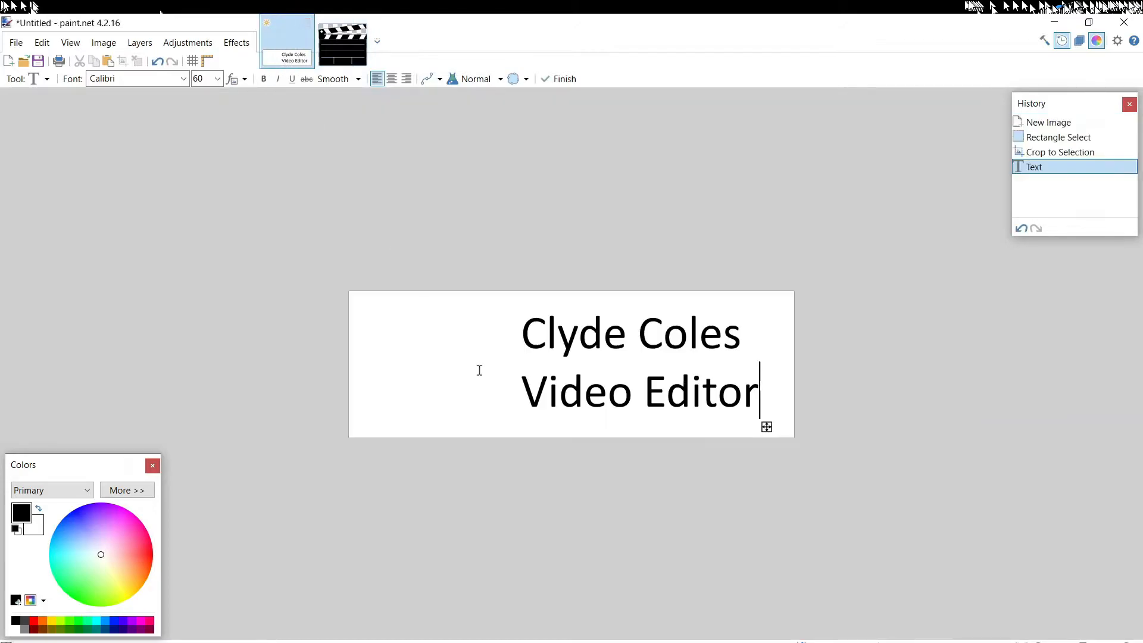
click(332, 56)
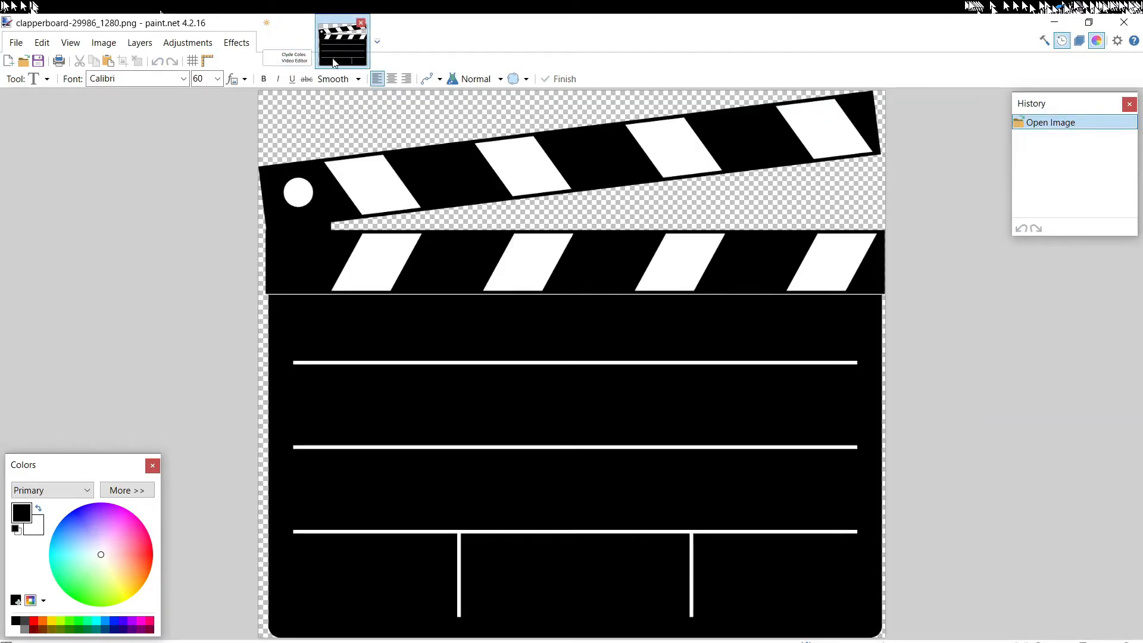
Check the text banner's canvas width and height in pixels, leaving the size as it is
click(283, 63)
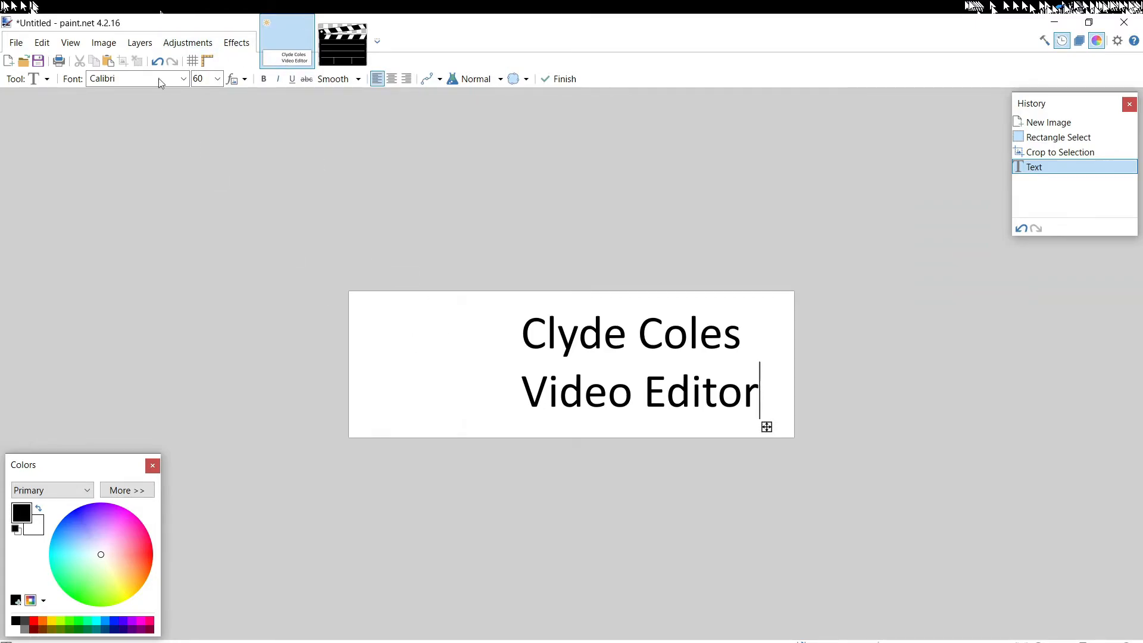
click(104, 46)
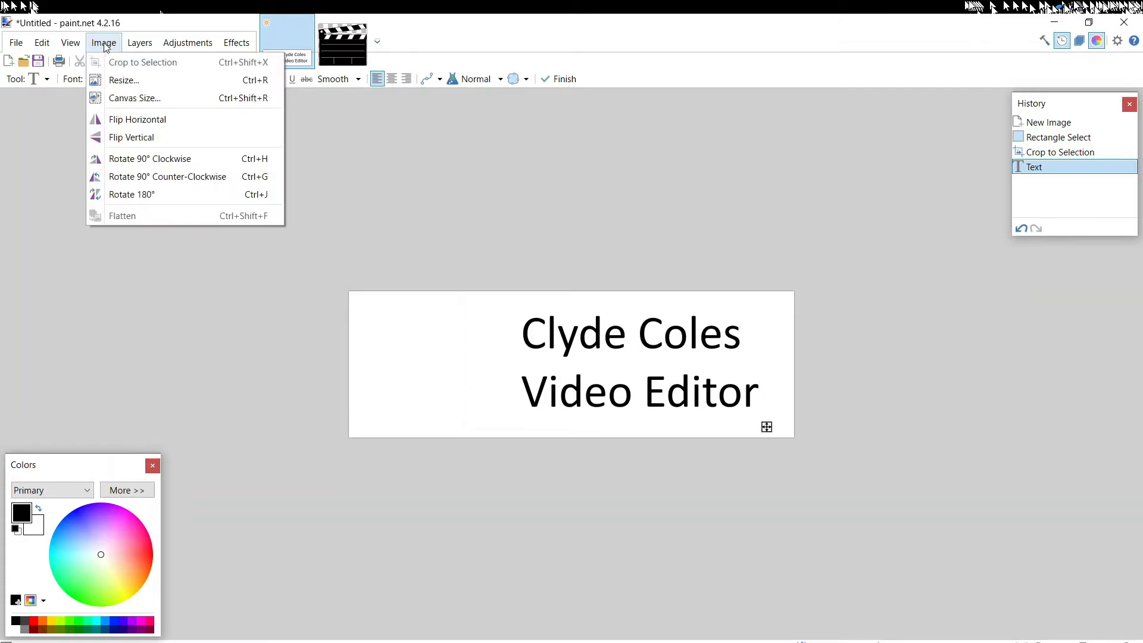
click(135, 98)
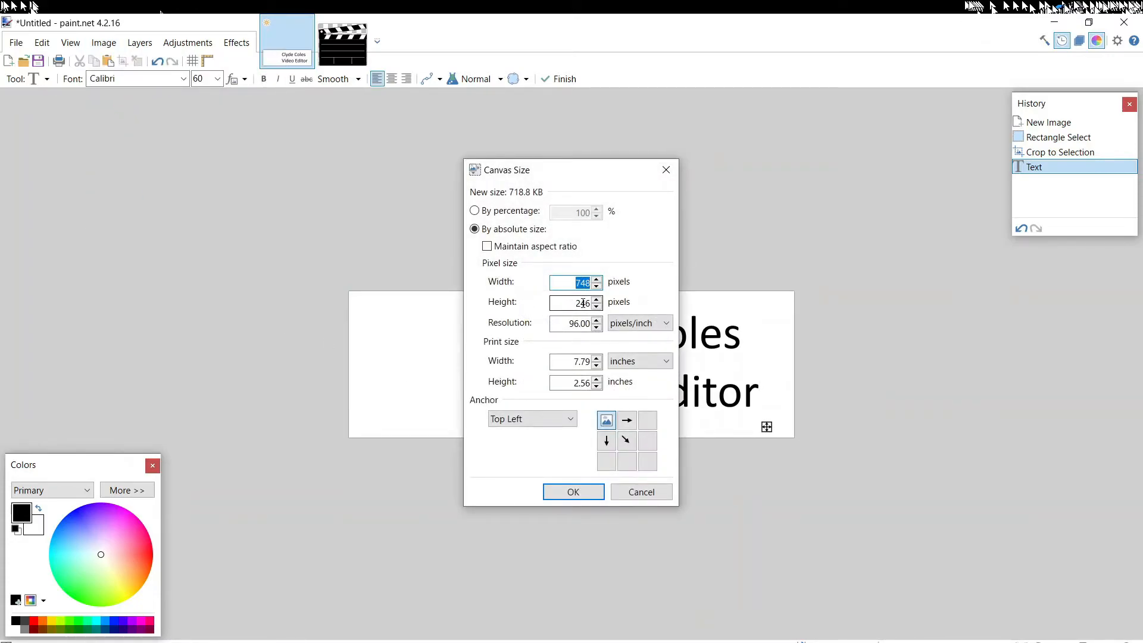
click(579, 492)
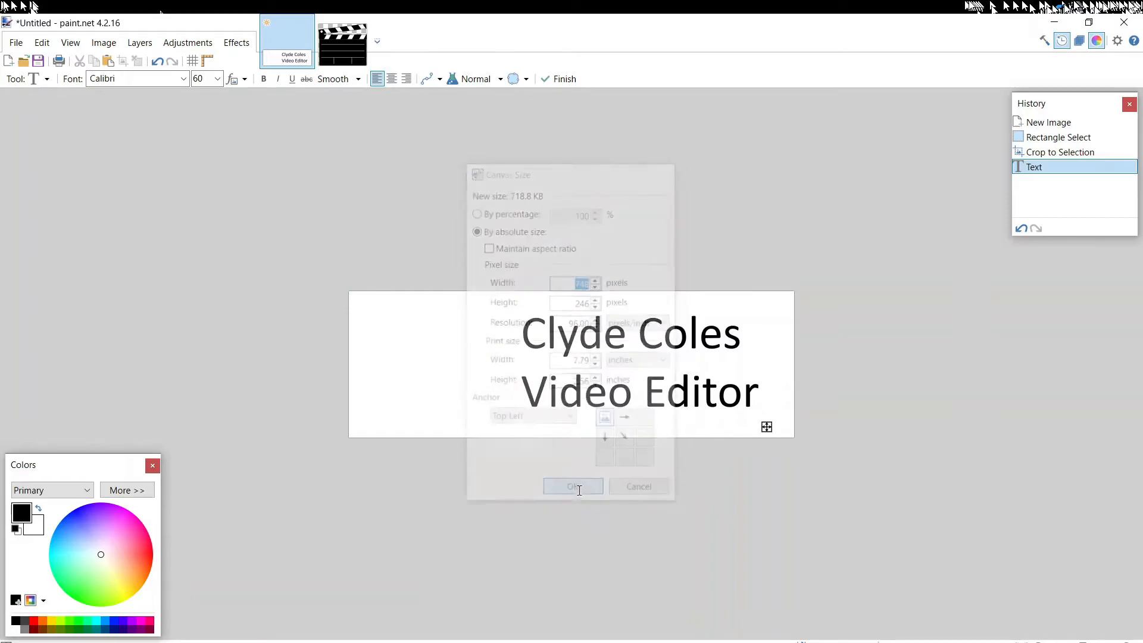
Resize the clapperboard image to a height of 246 pixels, maintaining its aspect ratio
click(349, 48)
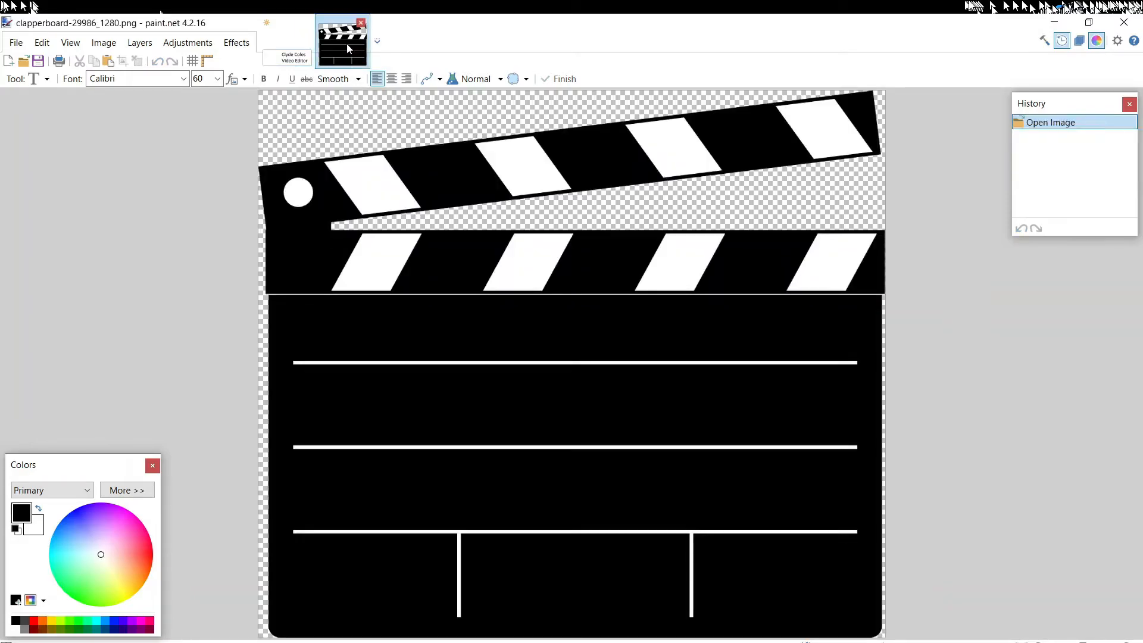
click(98, 43)
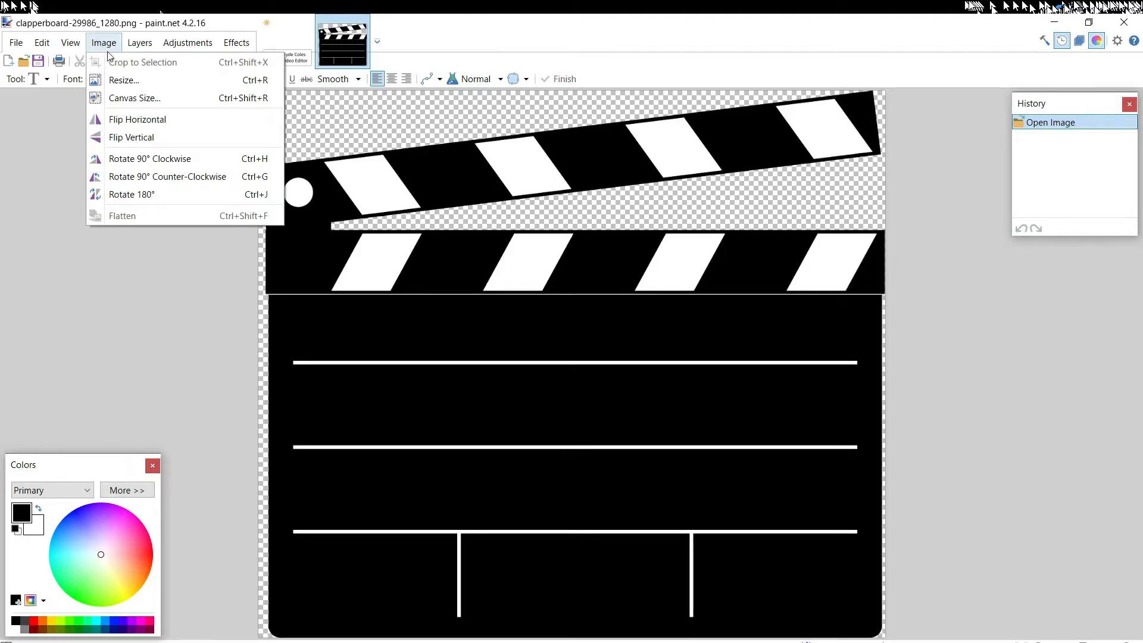
click(123, 80)
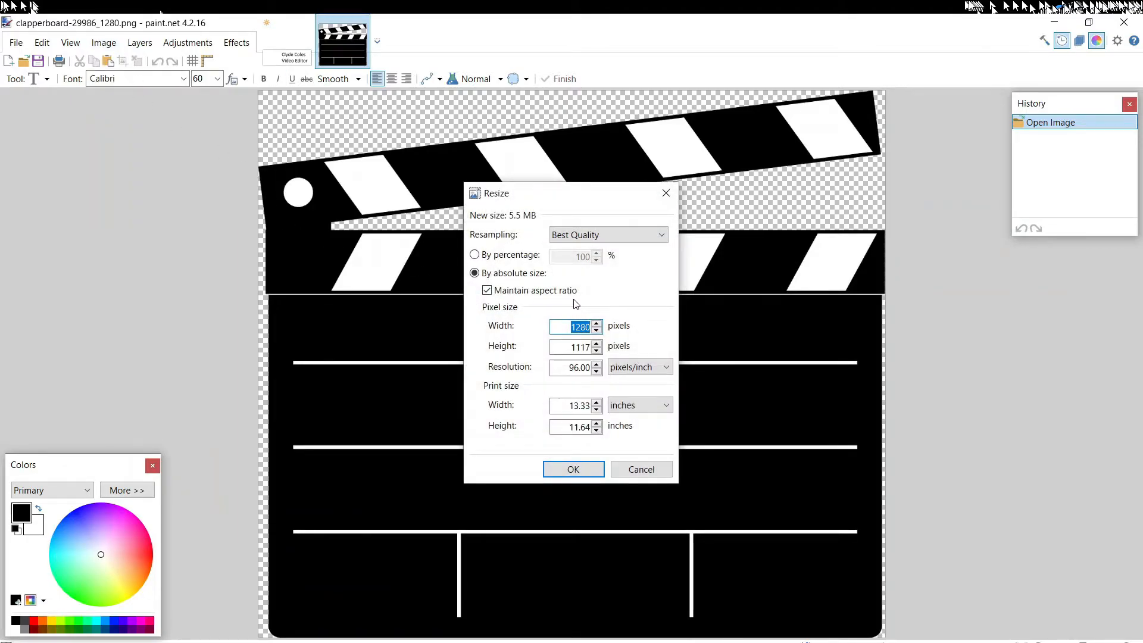
double_click(600, 347)
text(246)
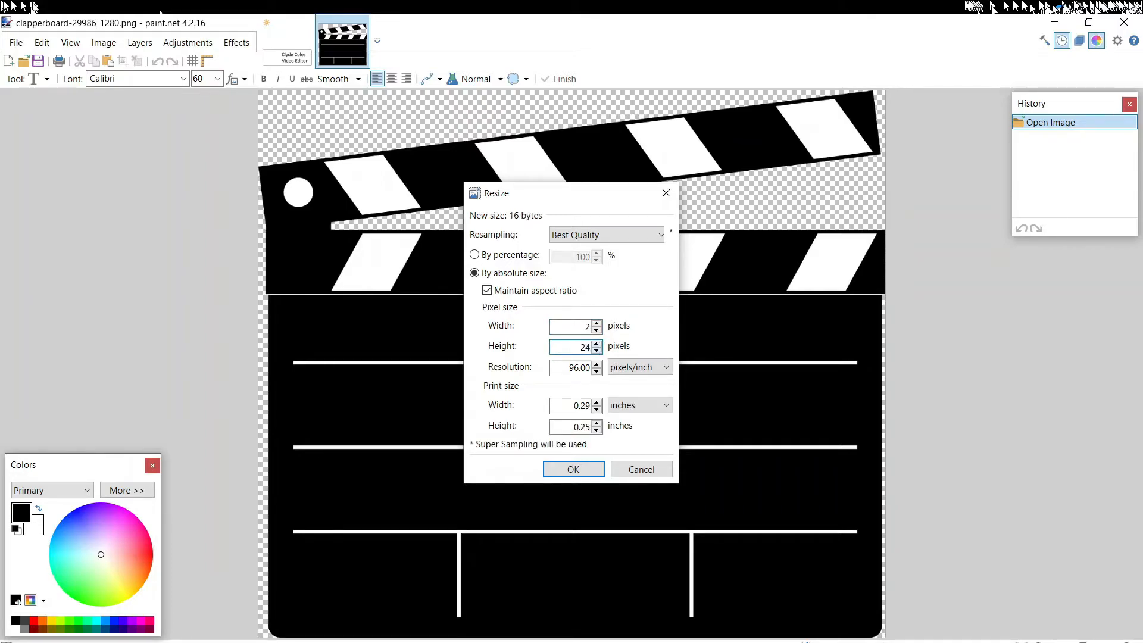
key(Return)
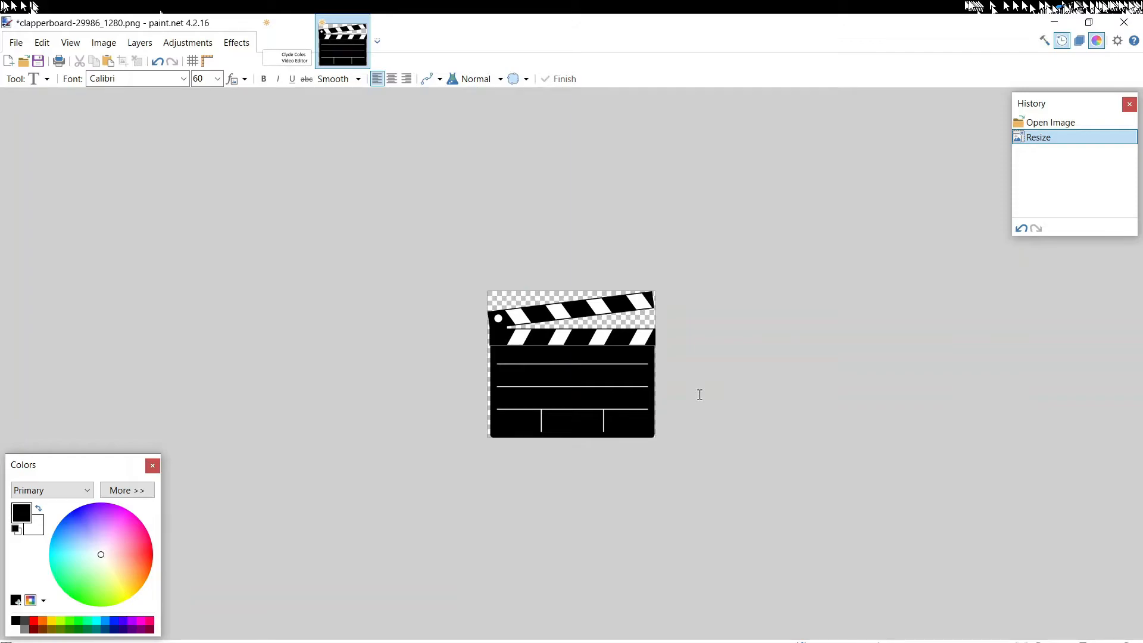
Copy the whole clapperboard image into the text banner and position it beside the text at the banner's left end
key(ctrl+a)
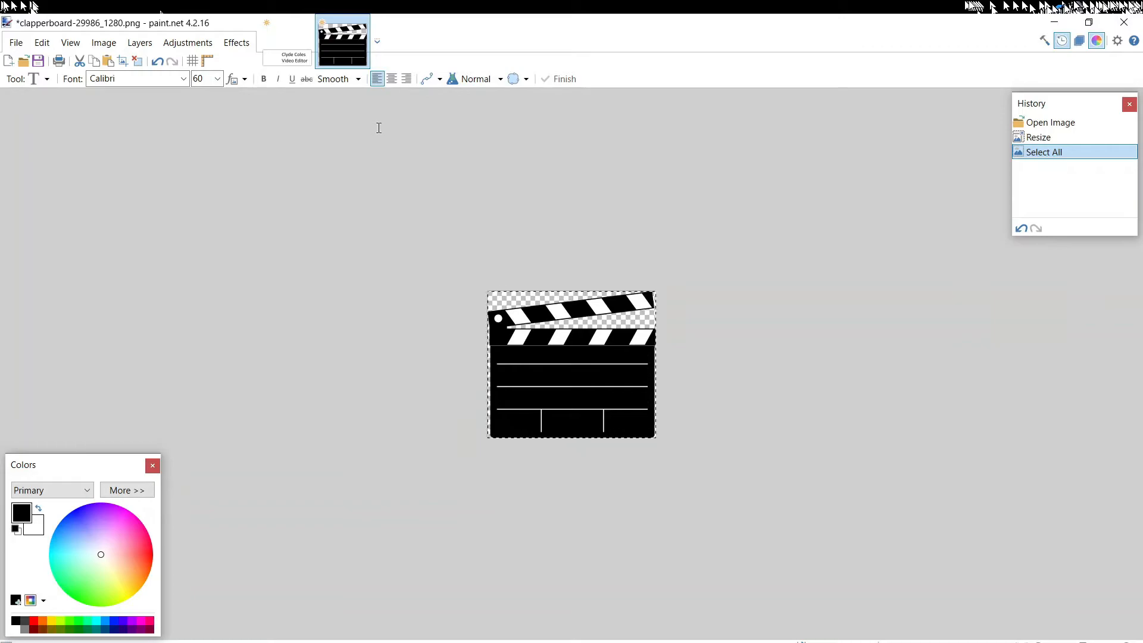
click(282, 59)
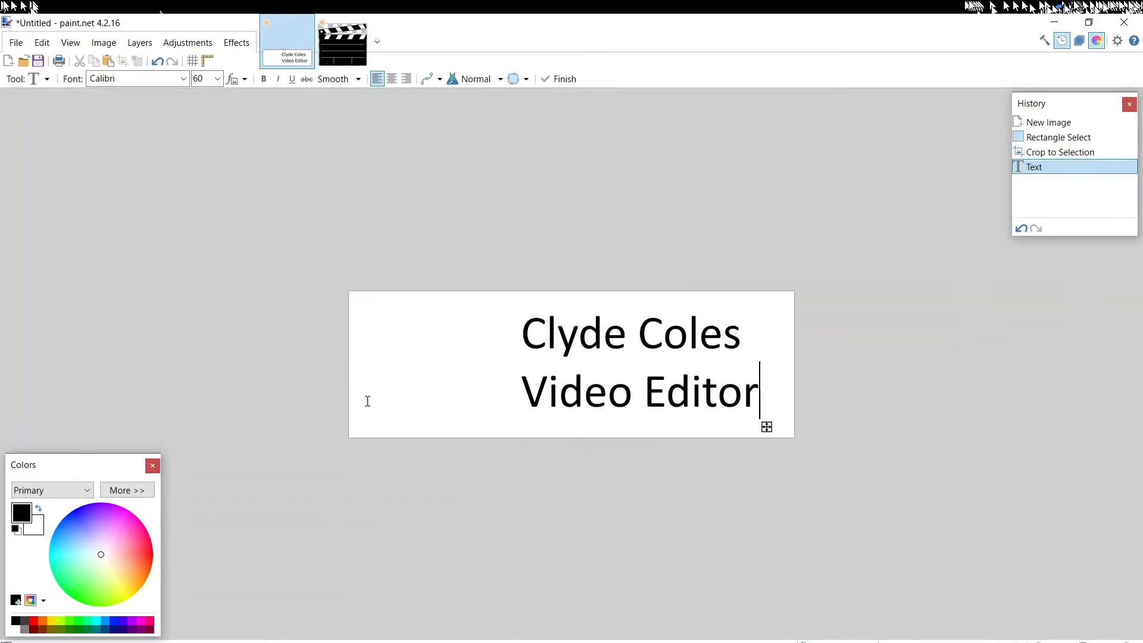
key(ctrl+v)
drag(494, 513, 494, 514)
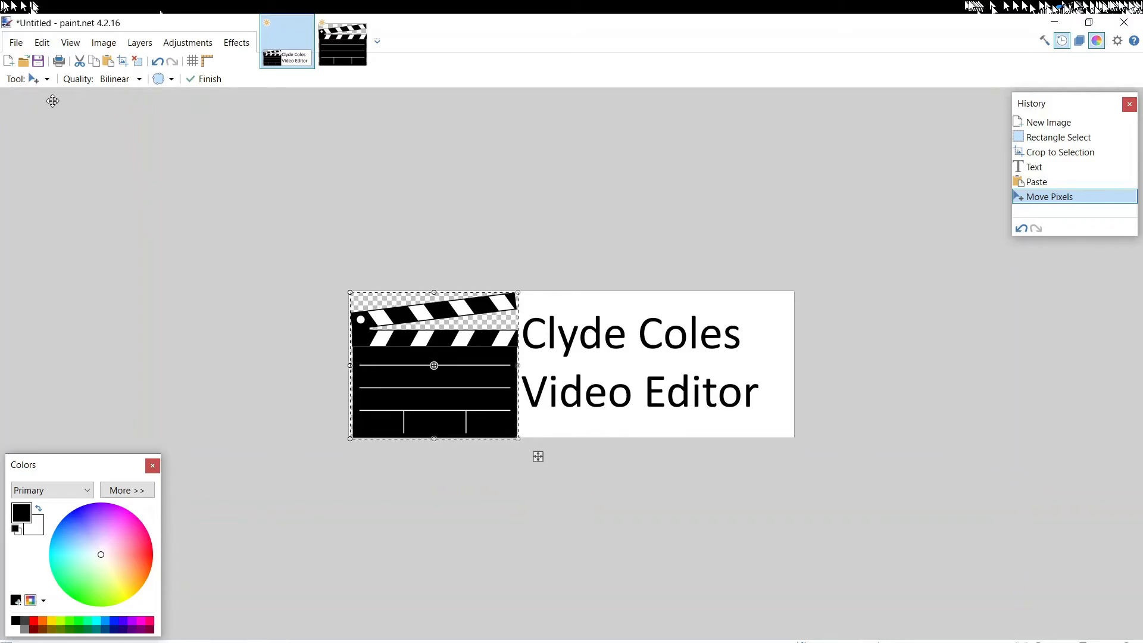
Select the white background around the text with the Magic Wand at 50% tolerance and erase it to transparency
click(46, 80)
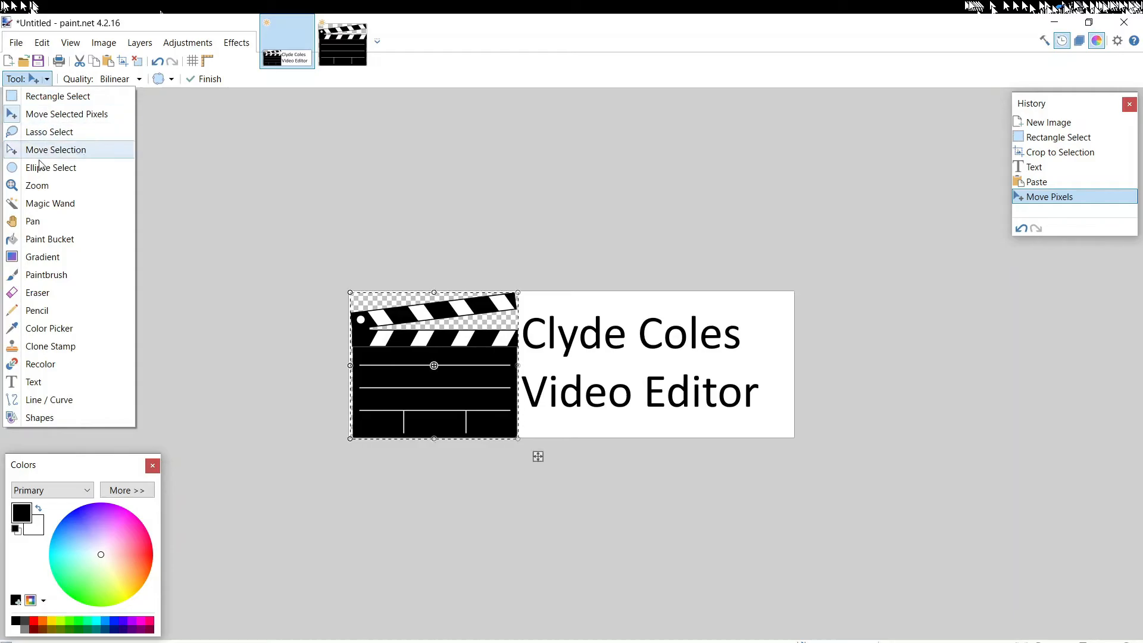
click(40, 204)
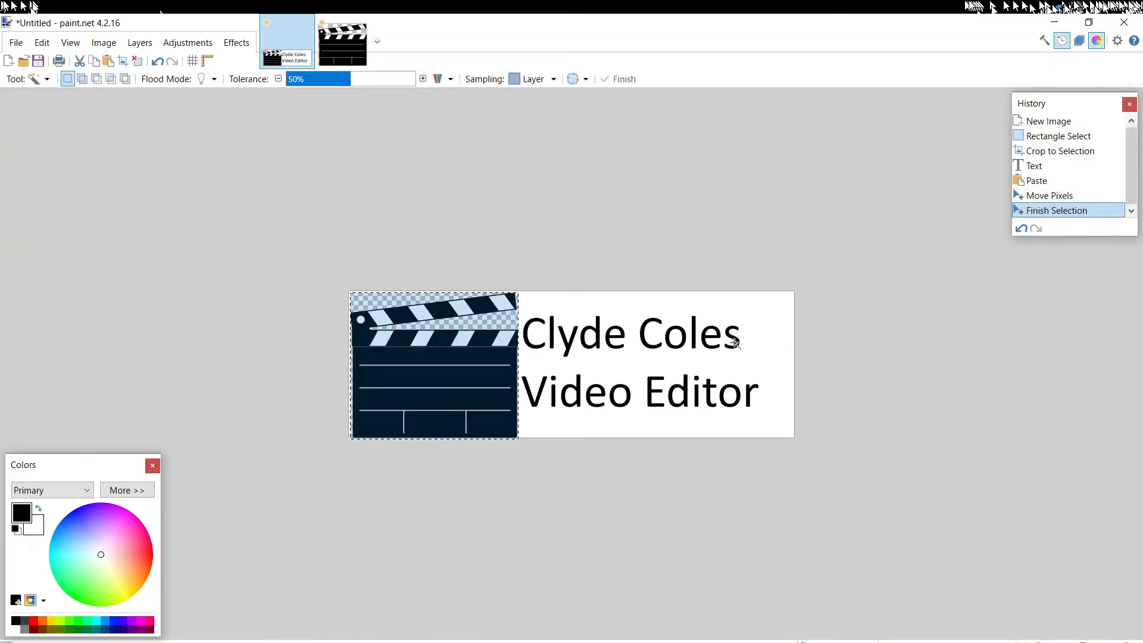
click(757, 362)
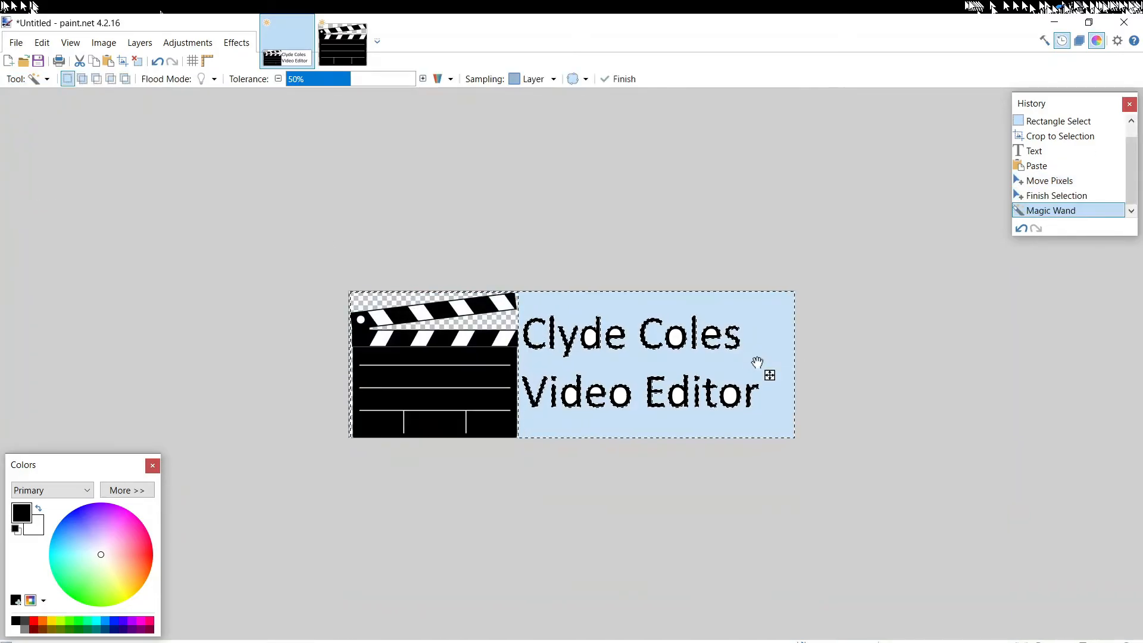
key(Delete)
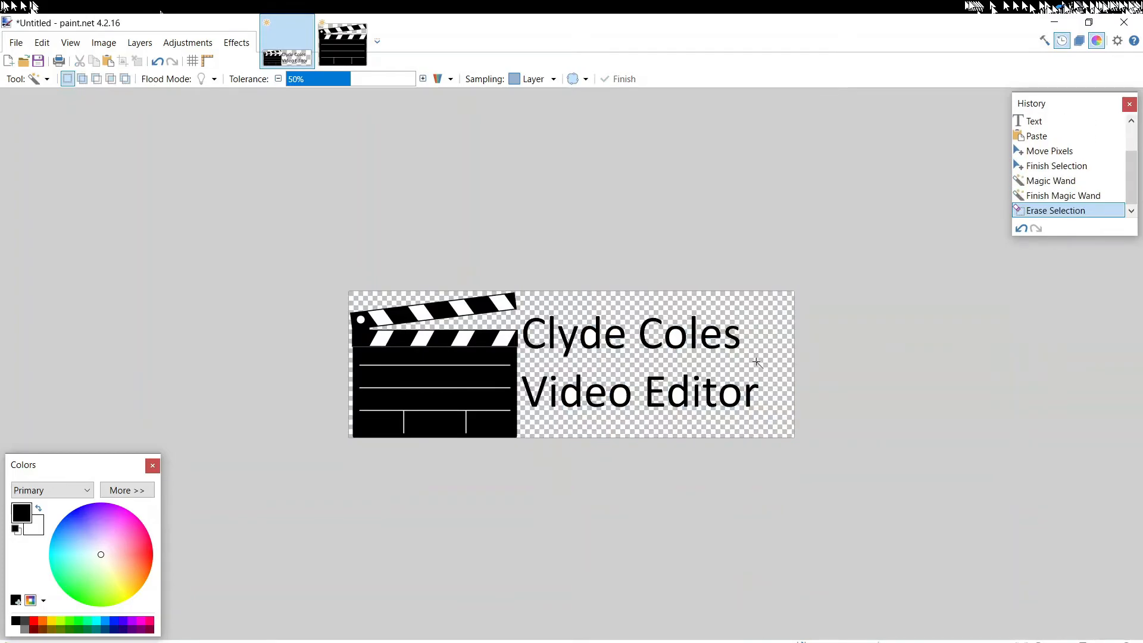
Erase the remaining white areas enclosed inside the letters of both text lines with the Magic Wand
click(591, 339)
key(Delete)
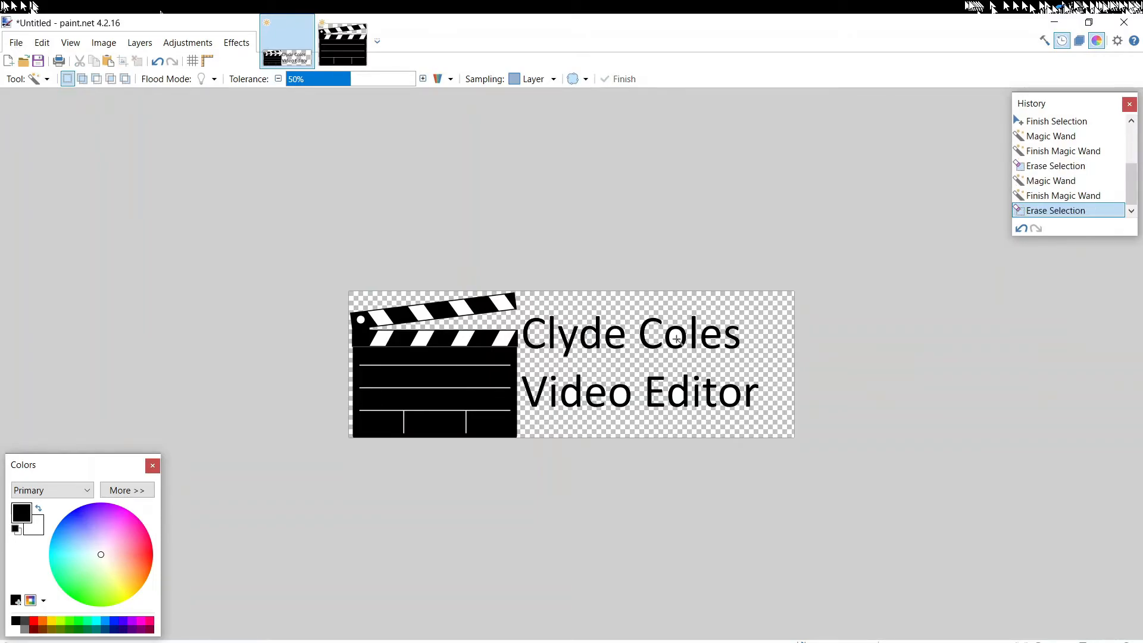
click(676, 339)
key(Delete)
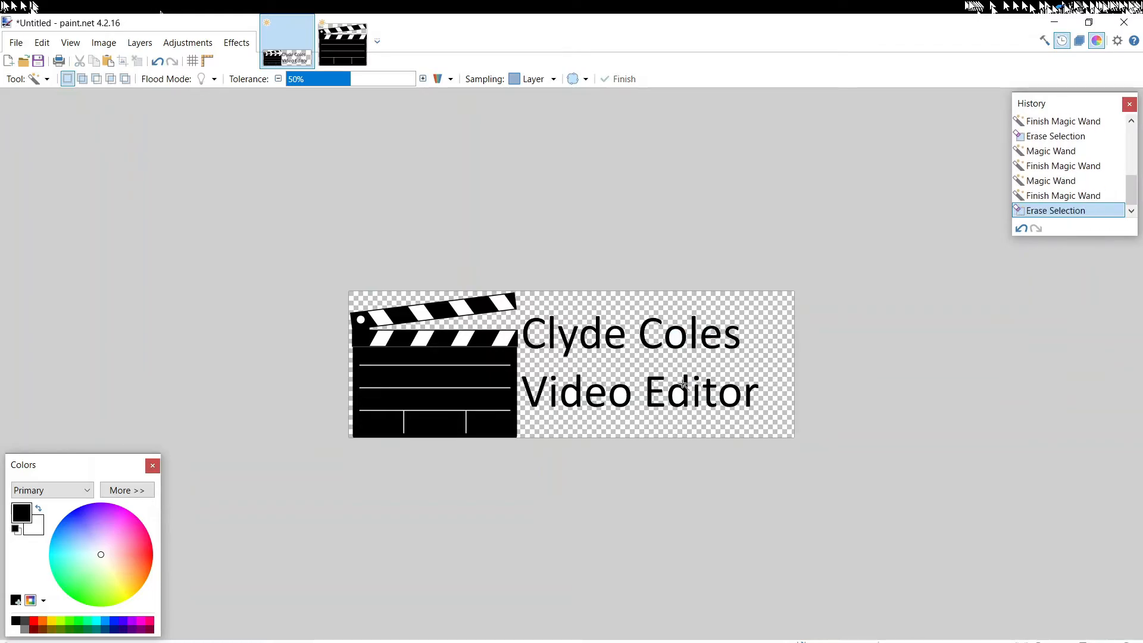
click(681, 340)
key(Delete)
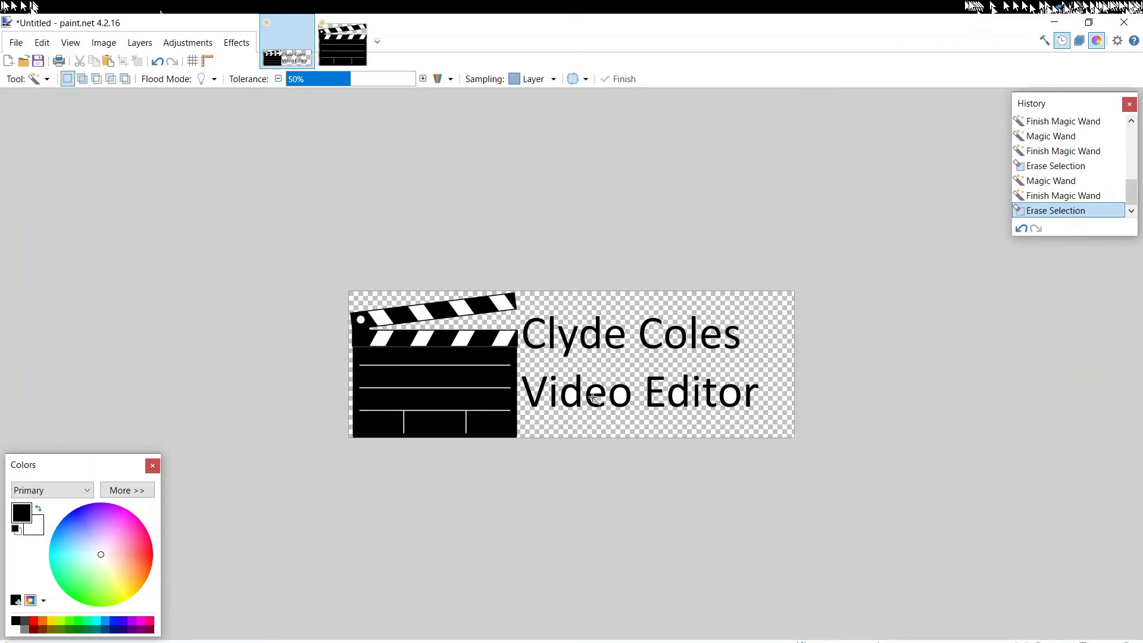
click(575, 394)
key(Delete)
click(620, 395)
key(Delete)
click(679, 396)
key(Delete)
click(732, 395)
key(Delete)
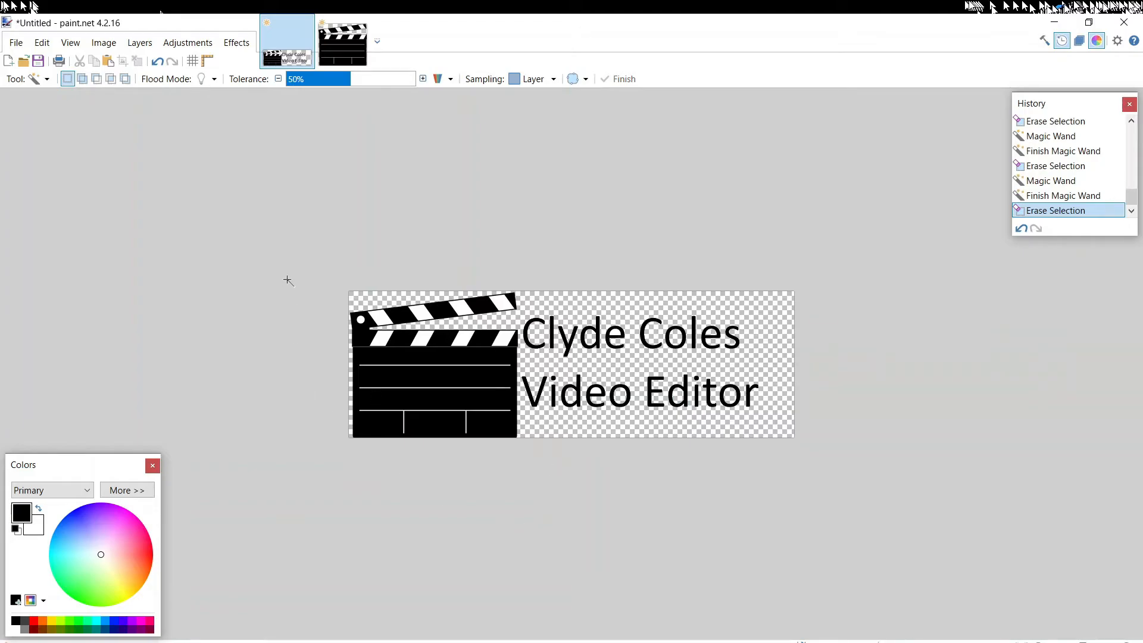
Save the transparent banner in the Graphics folder as a PNG named "New logo"
click(16, 43)
click(44, 155)
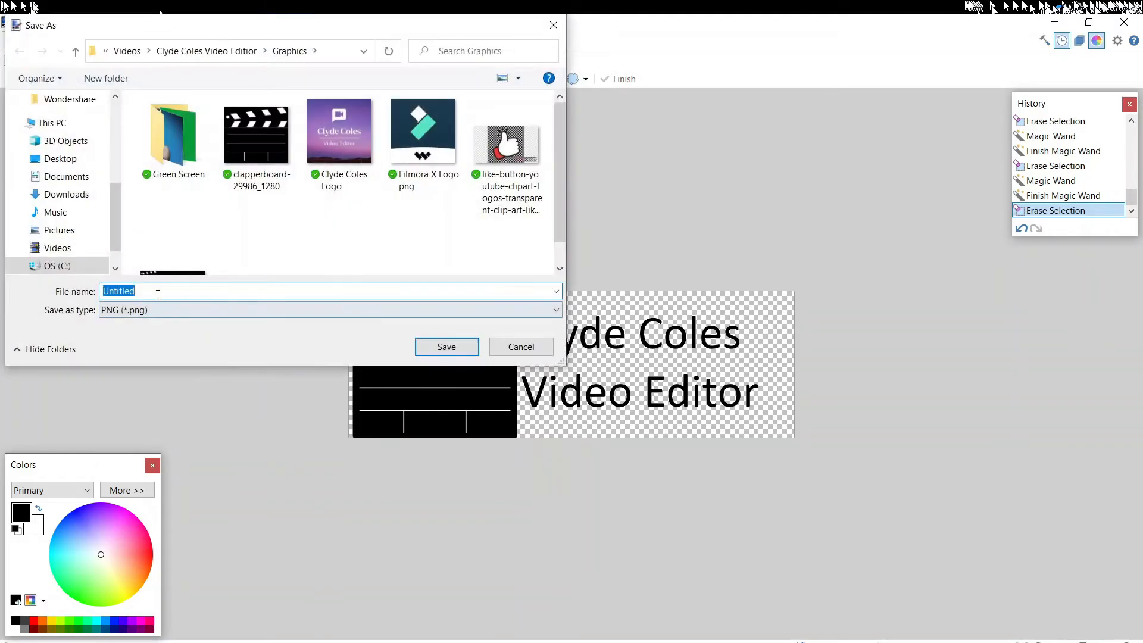
click(166, 312)
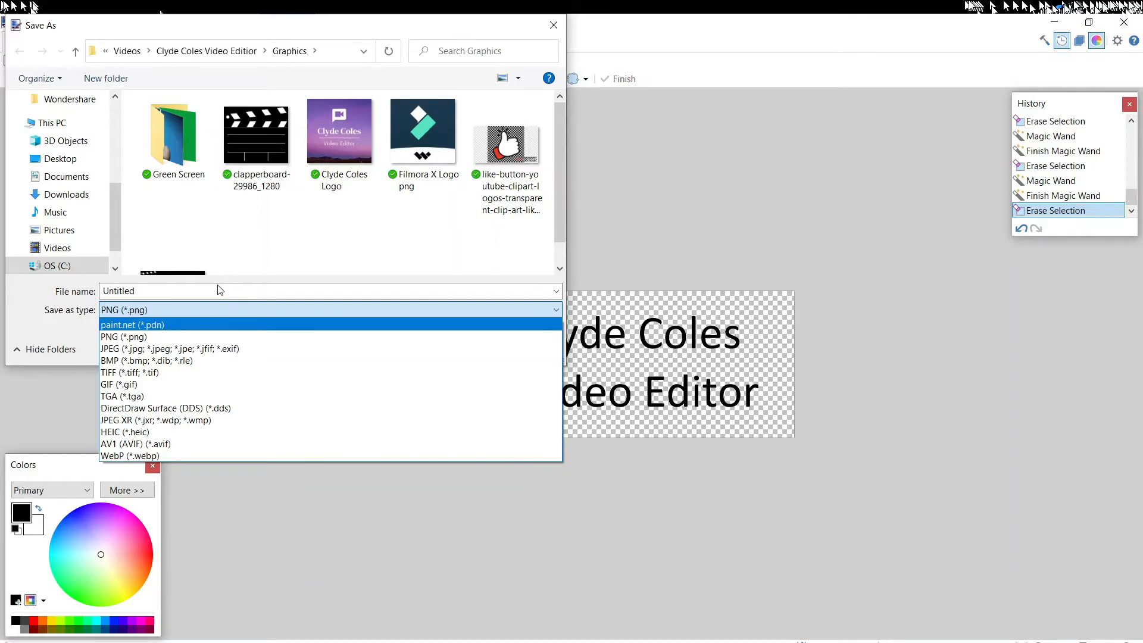
click(204, 292)
double_click(182, 288)
text(New logo)
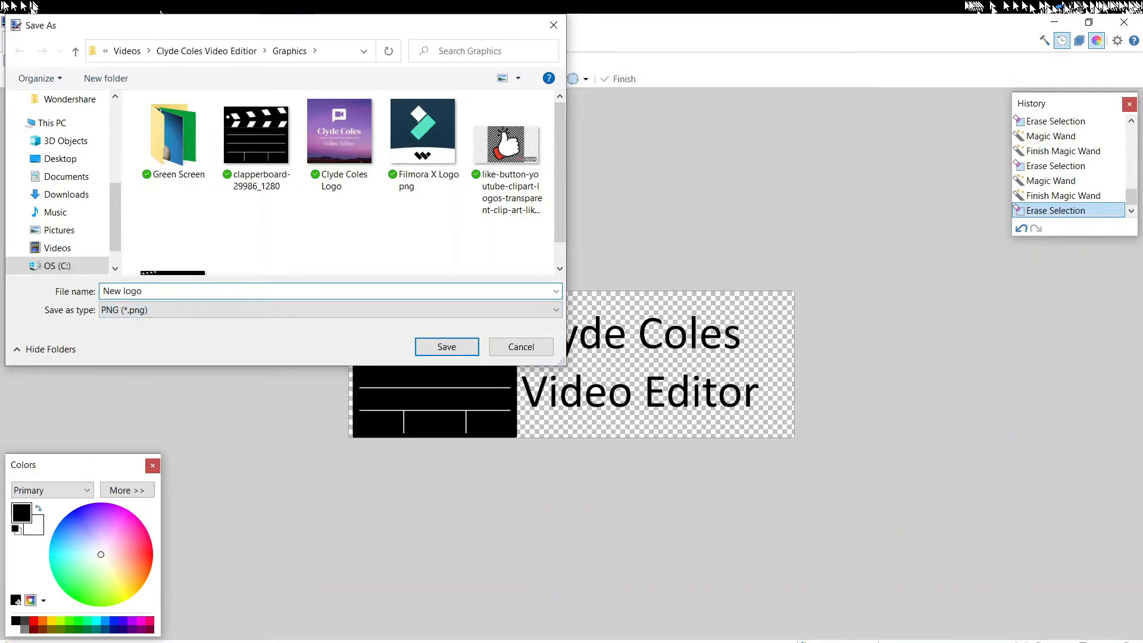
click(445, 347)
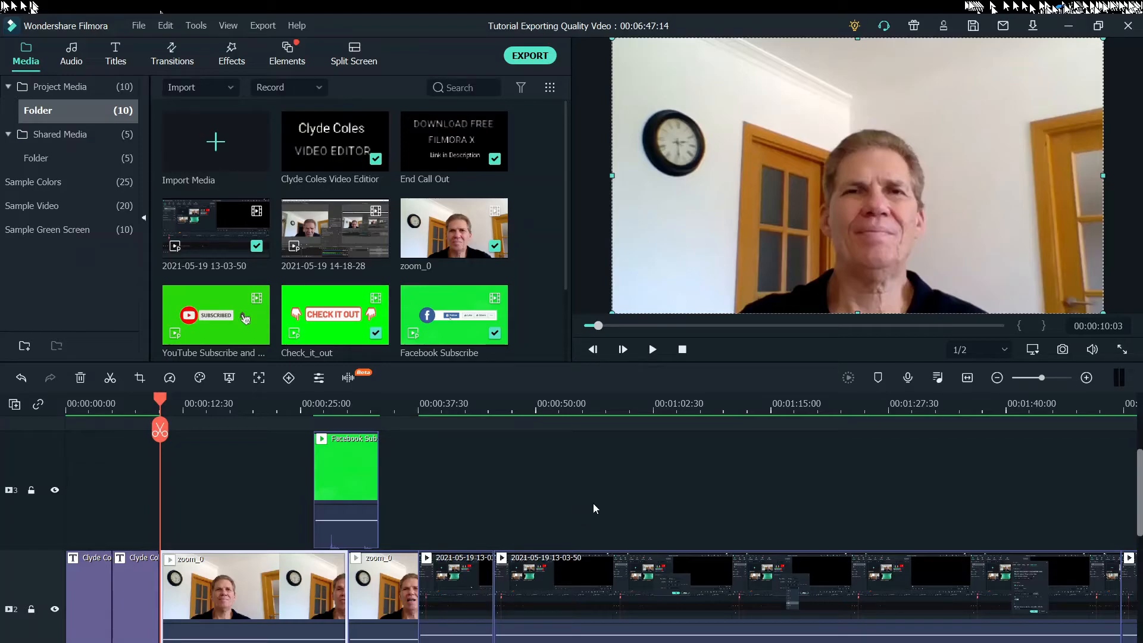
Switch to Wondershare Filmora and import the Logo image from the Graphics folder into the project media
scroll(577, 521, up, 2)
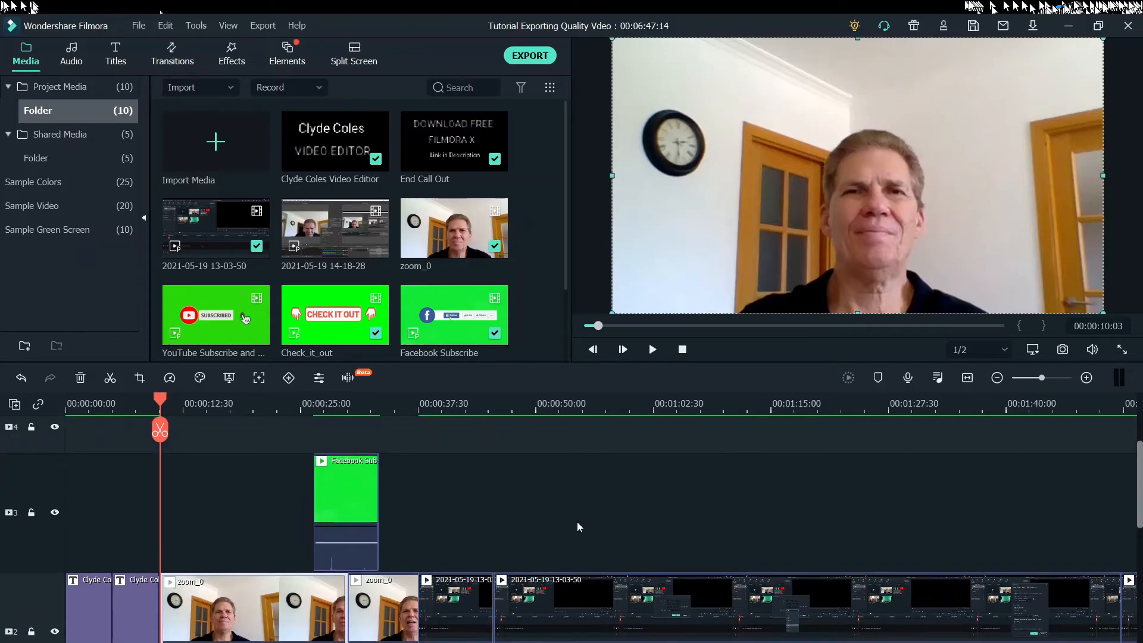
scroll(519, 255, down, 2)
scroll(519, 256, up, 2)
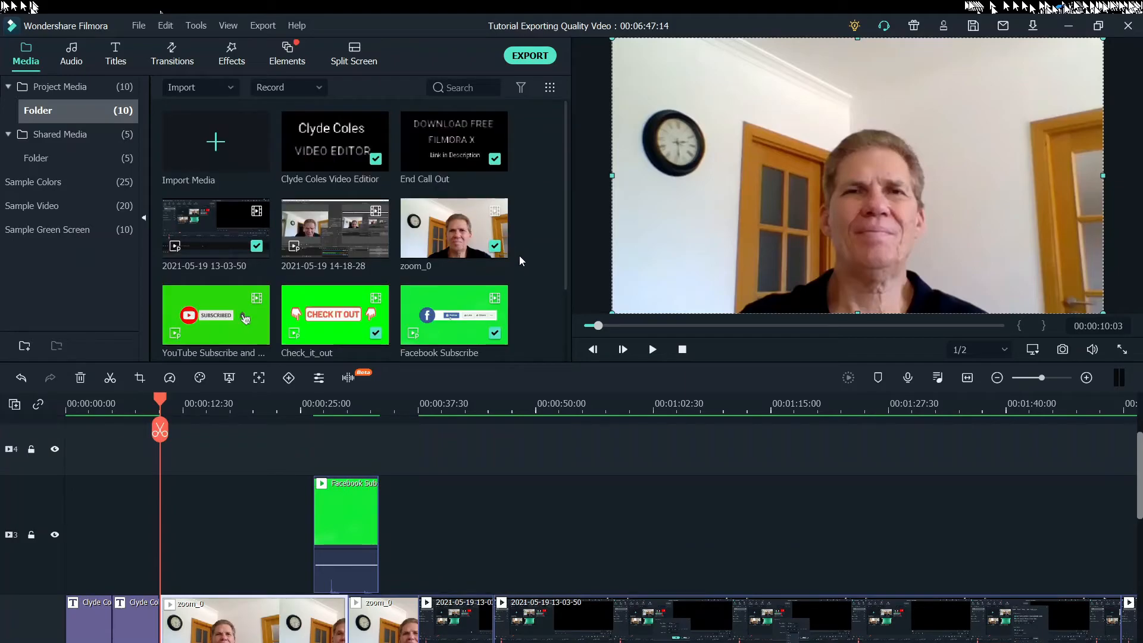
click(216, 141)
click(706, 172)
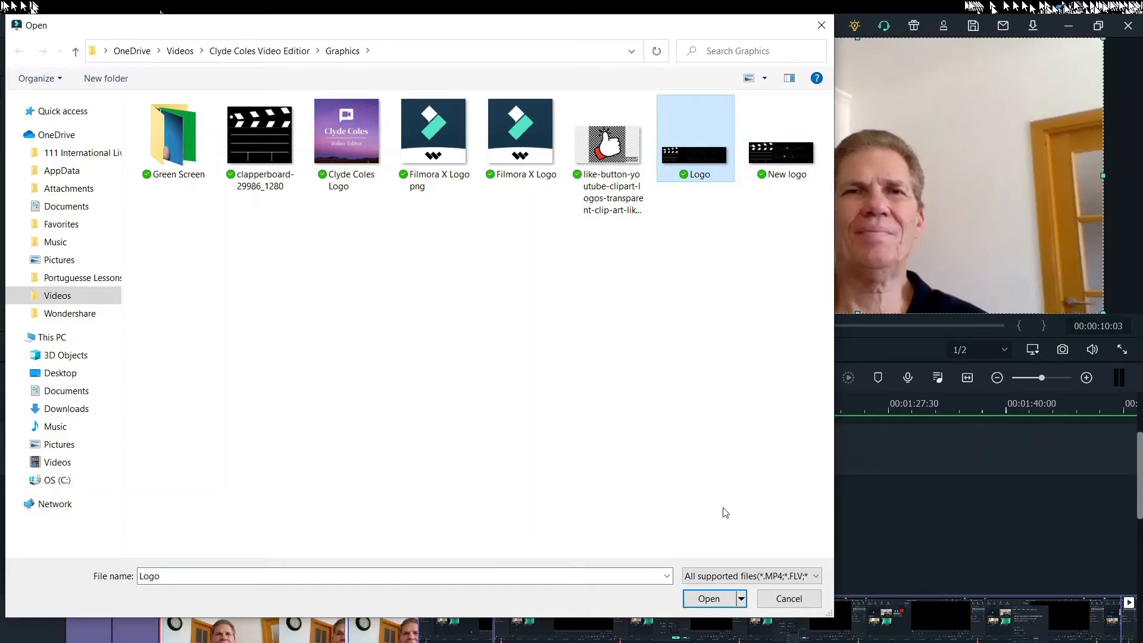
click(711, 598)
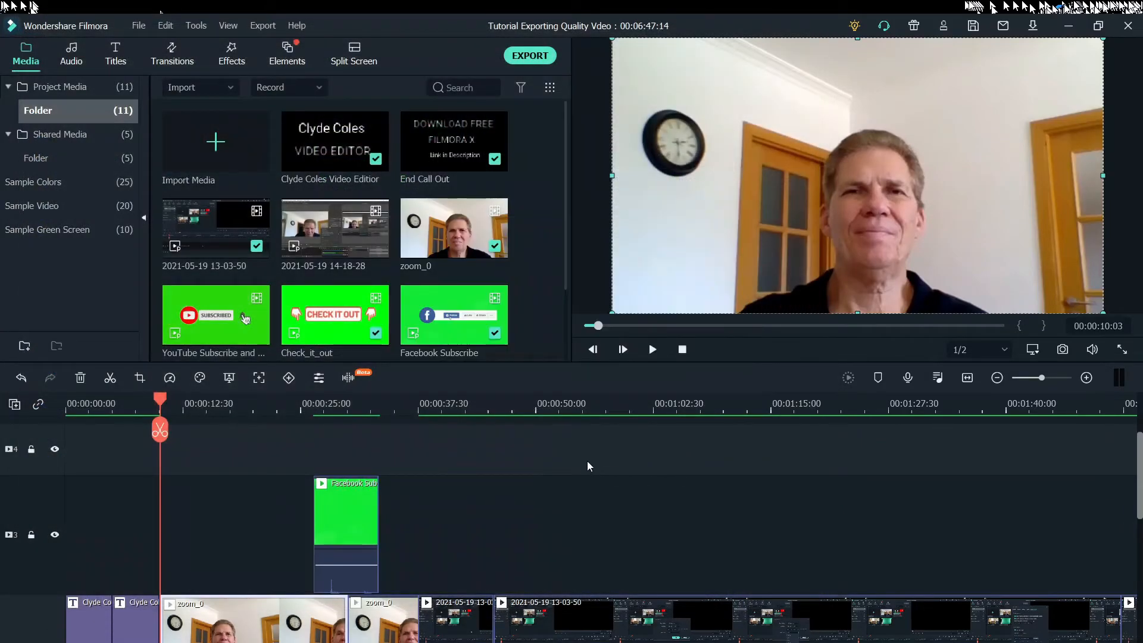
Place the Logo image on video track 4, starting where the first zoom_0 clip begins
scroll(565, 460, up, 1)
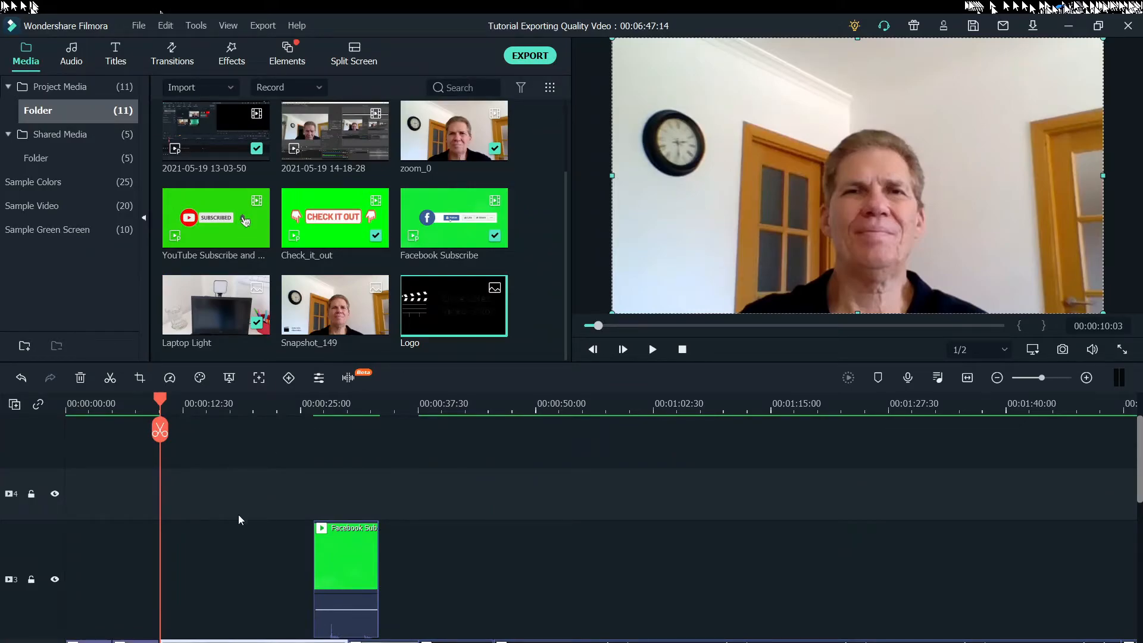
scroll(247, 528, down, 1)
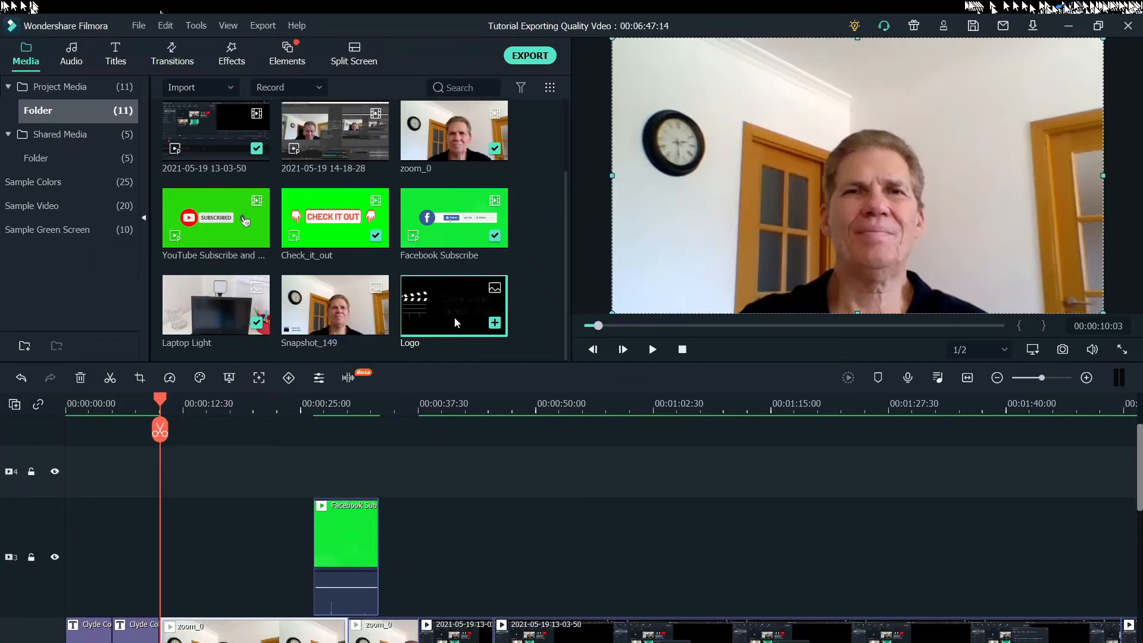
drag(451, 305, 169, 477)
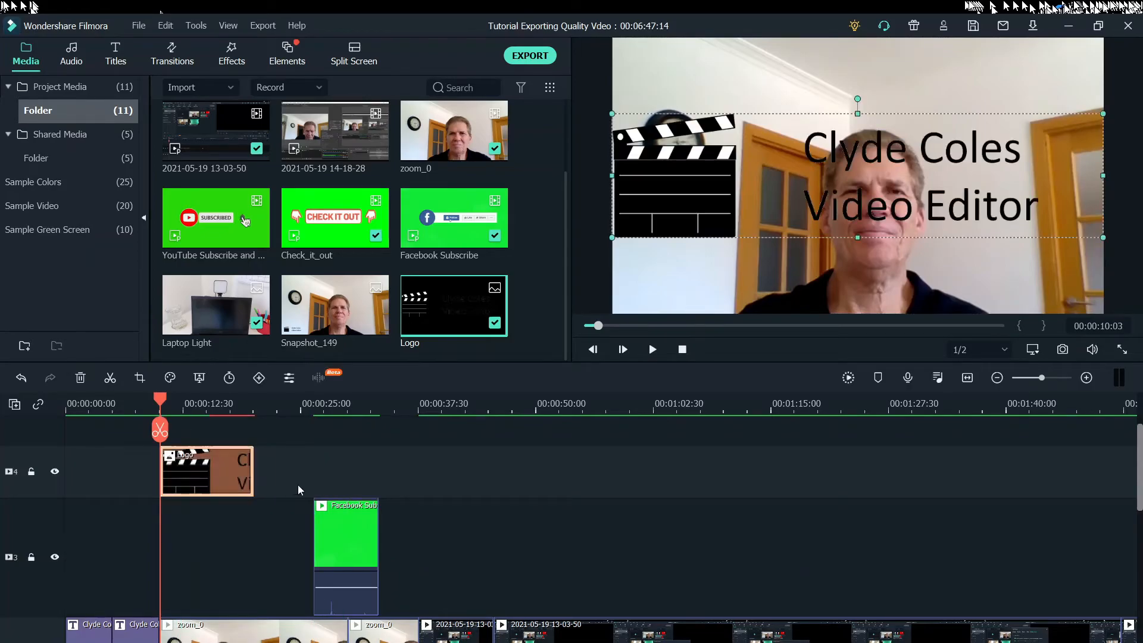
Extend the Logo clip on track 4 to 00:00:37:29, where the second zoom_0 clip ends
click(164, 403)
drag(176, 399, 417, 473)
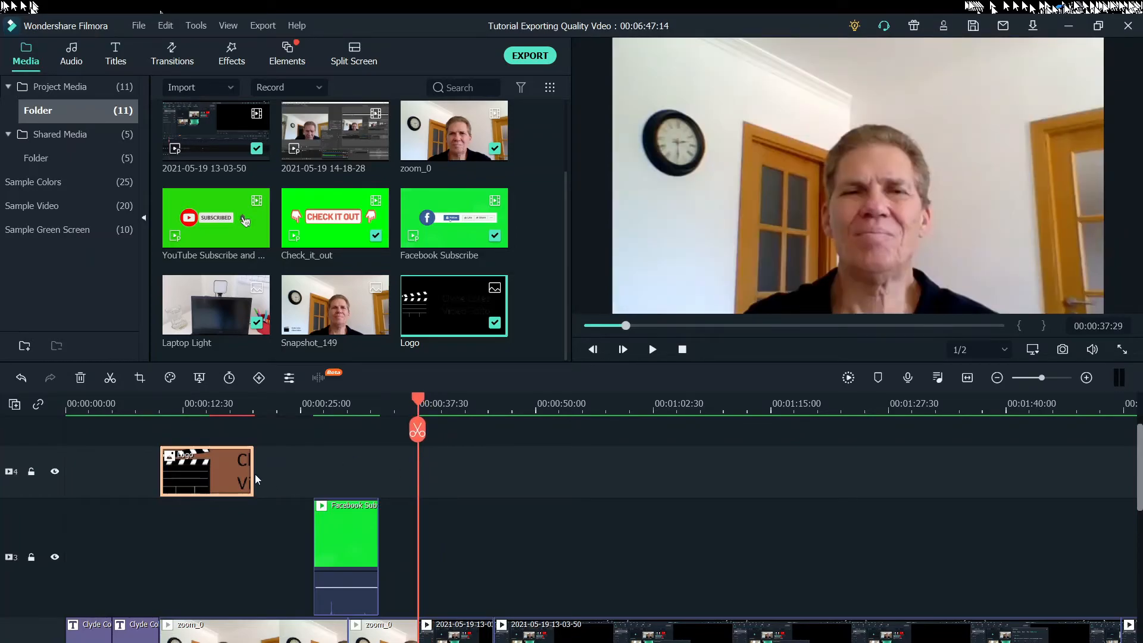
drag(252, 469, 408, 482)
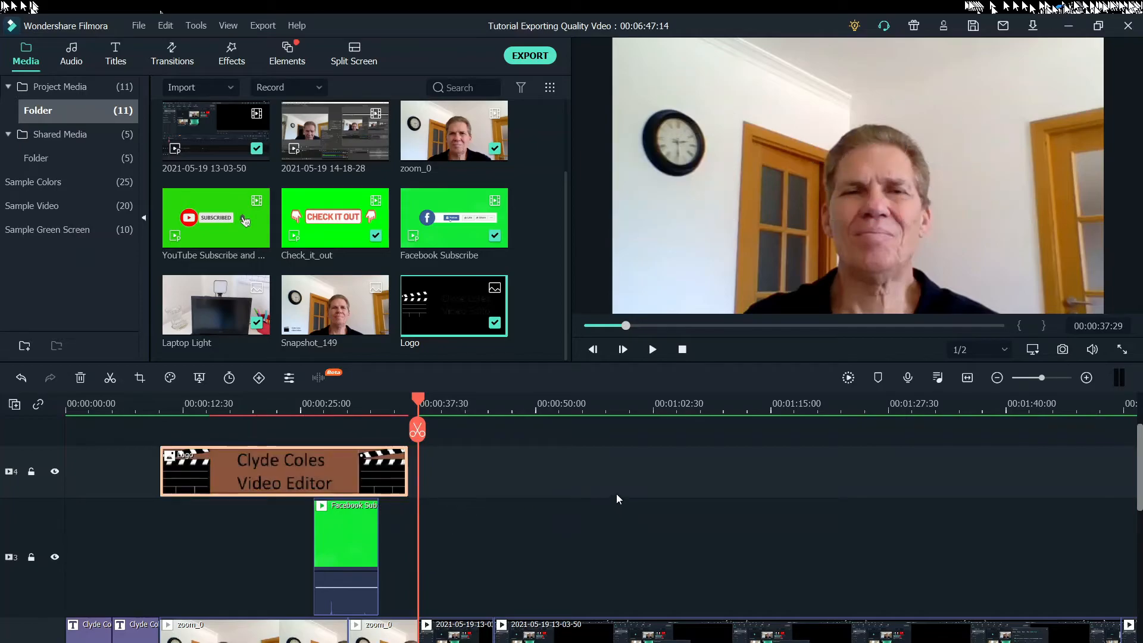
scroll(620, 491, down, 1)
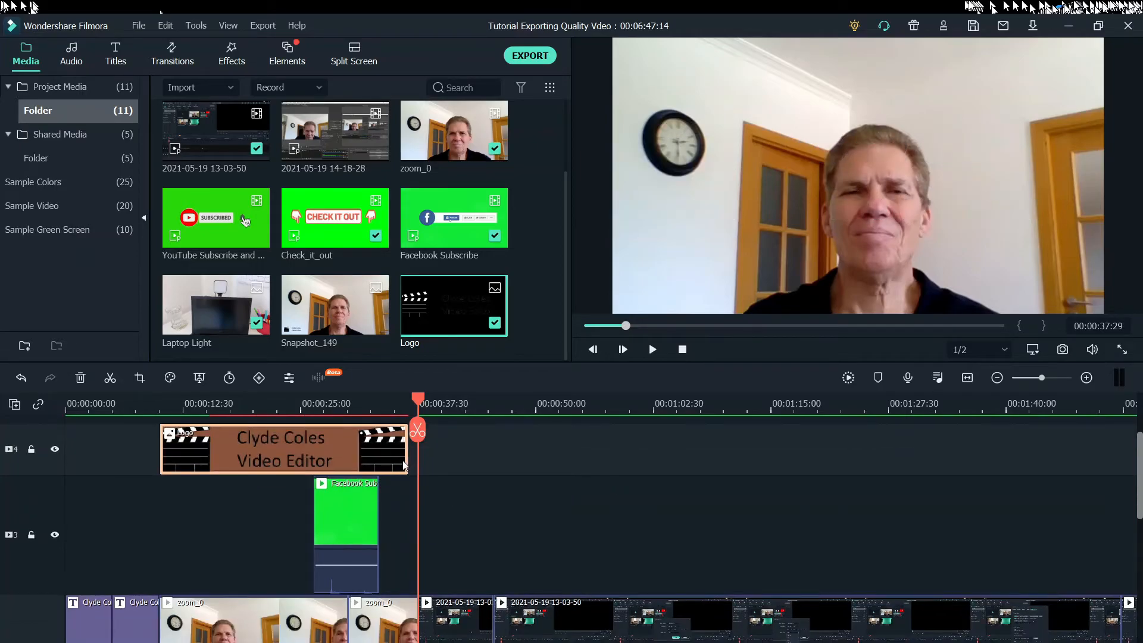
drag(407, 467, 417, 471)
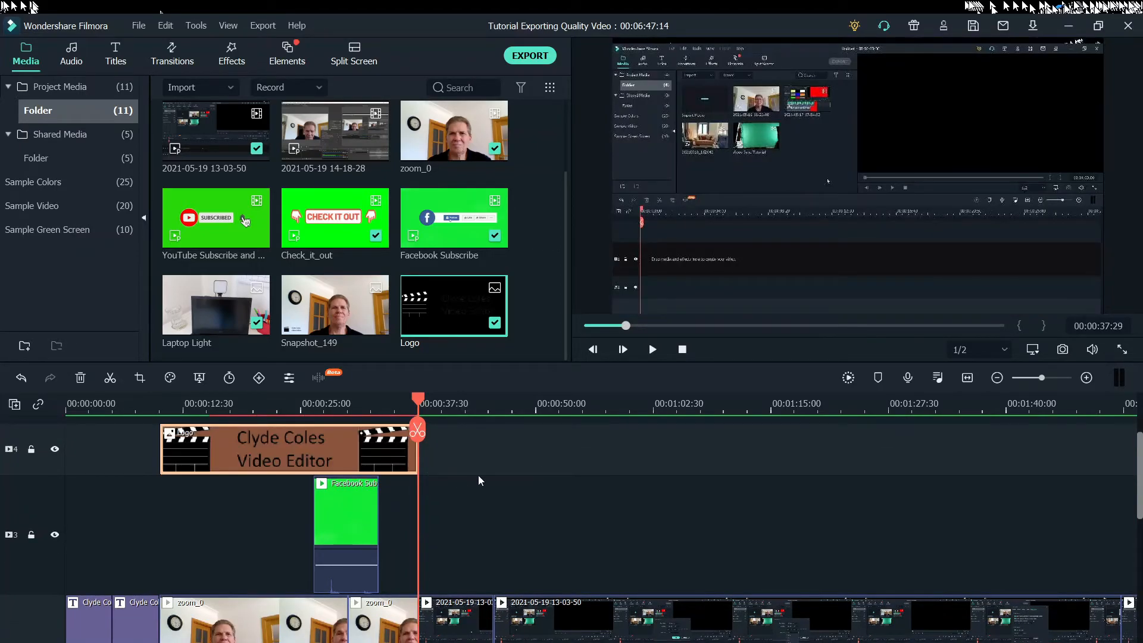
Shrink the logo overlay to a small watermark and place it in the lower-left corner of the video frame
double_click(294, 440)
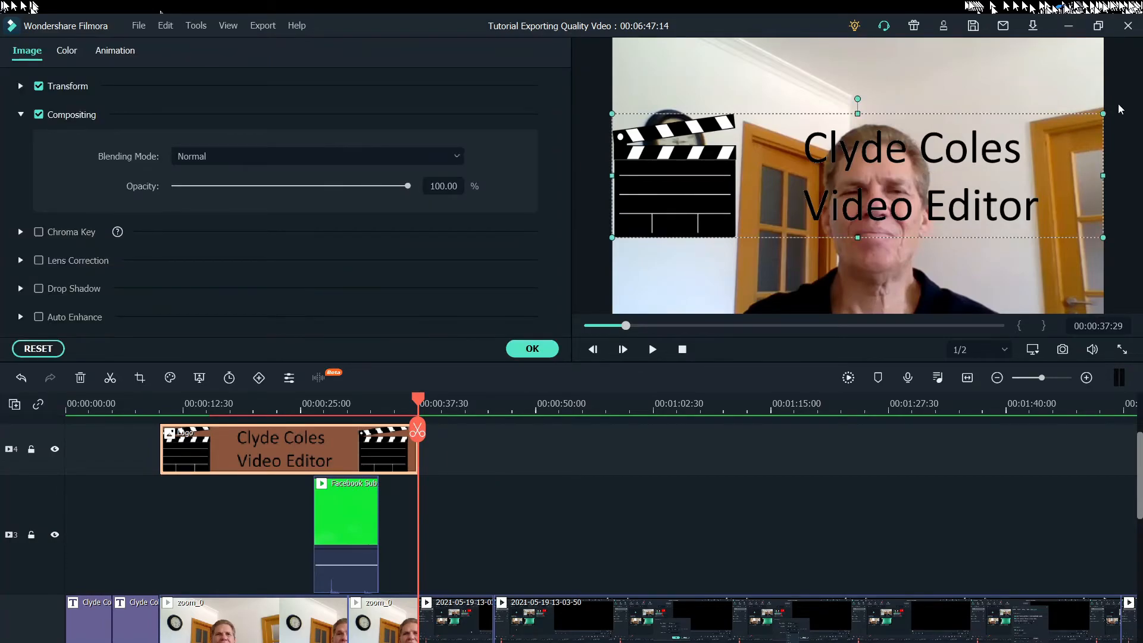
drag(1084, 128, 701, 289)
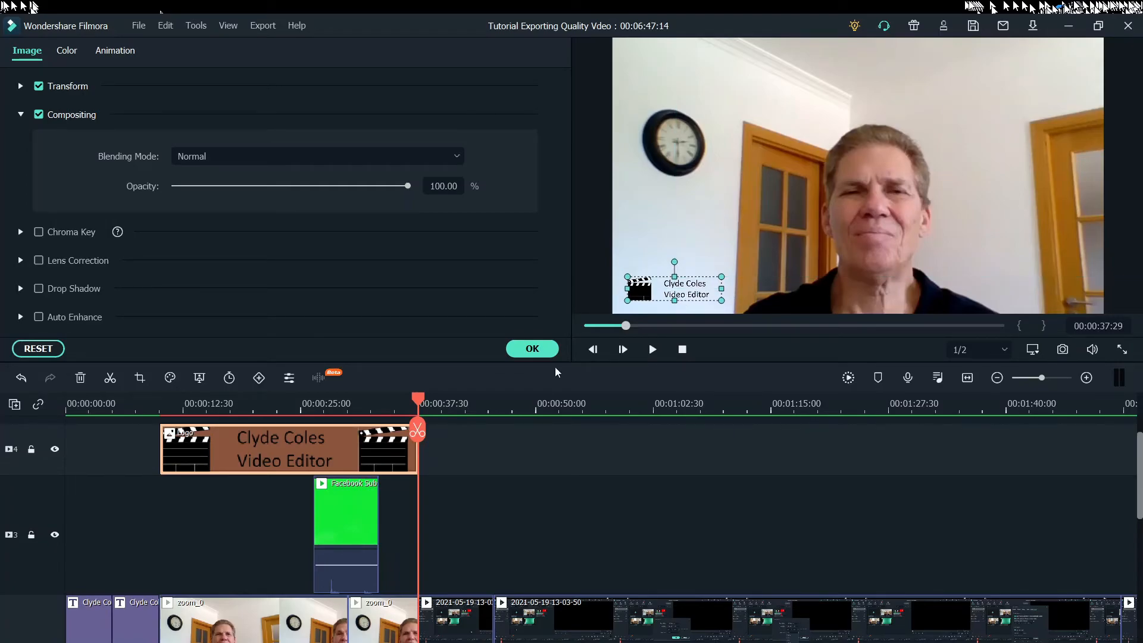
click(536, 348)
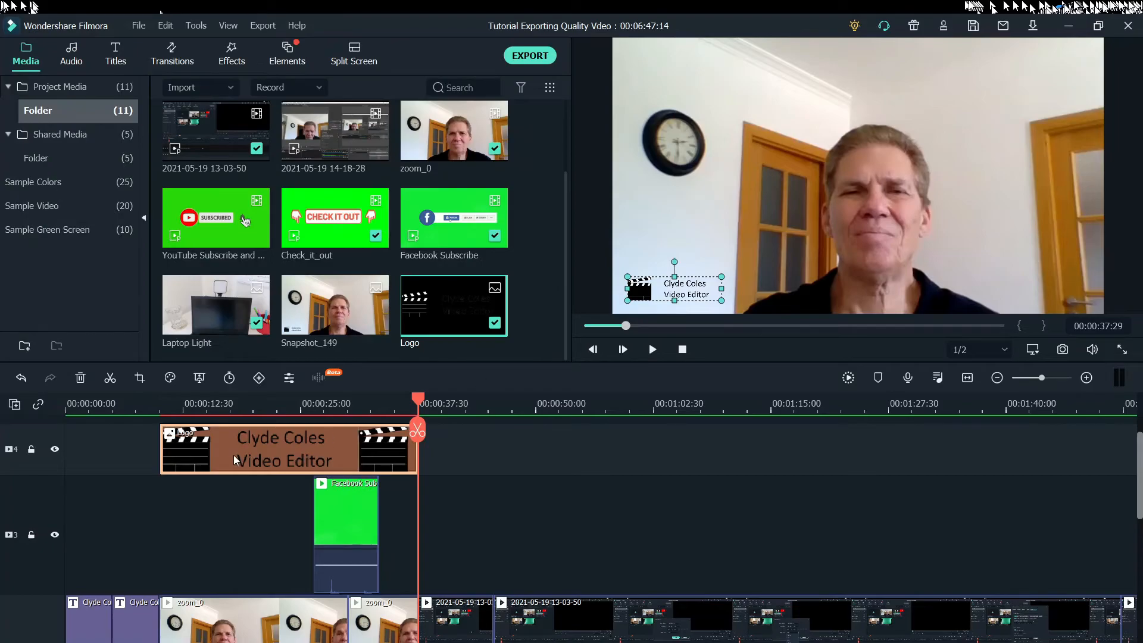
Try adjusting the opacity of the logo overlay on track 4, keeping it at 100%
double_click(284, 448)
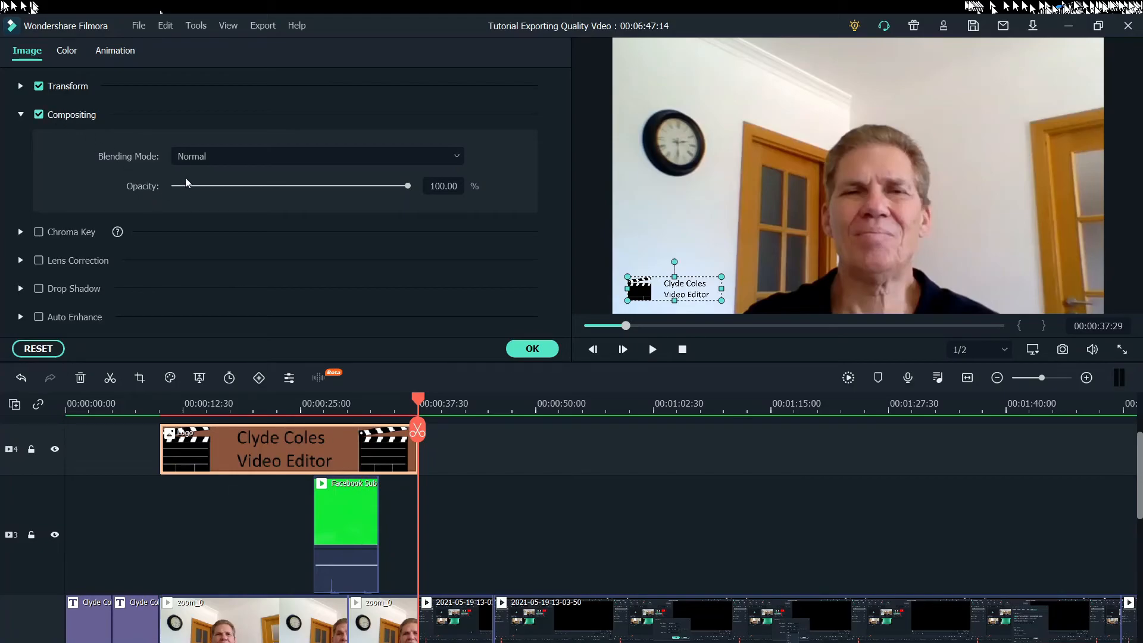
drag(409, 185, 429, 199)
click(543, 351)
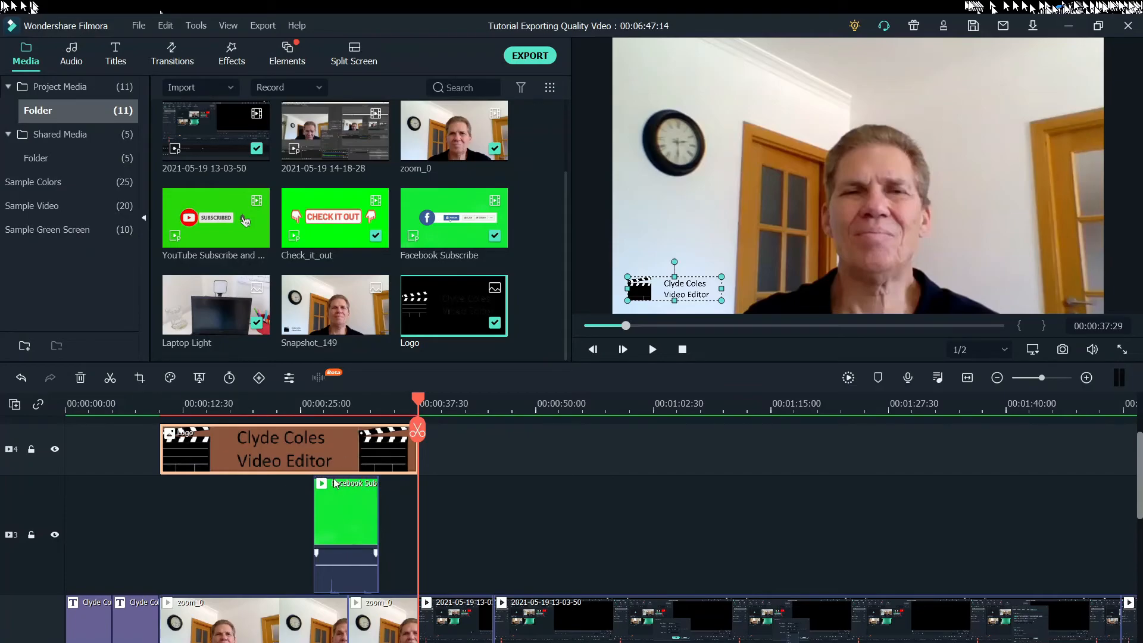
Add the Logo image to track 3 above the closing zoom_0 clip and extend it to that clip's end
key(End)
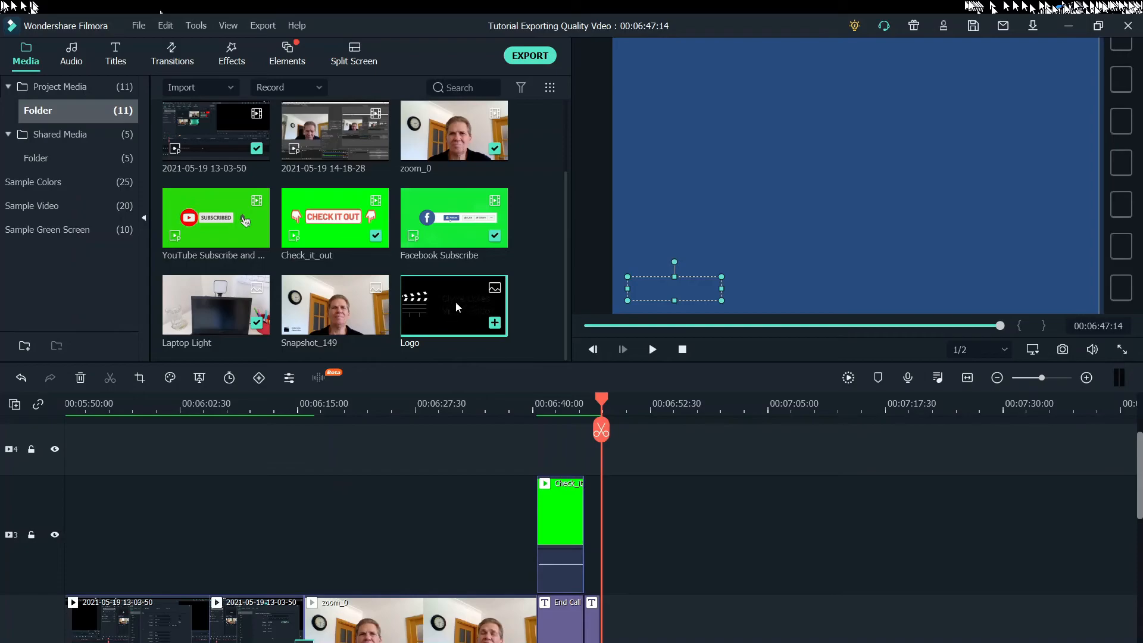
drag(450, 307, 306, 558)
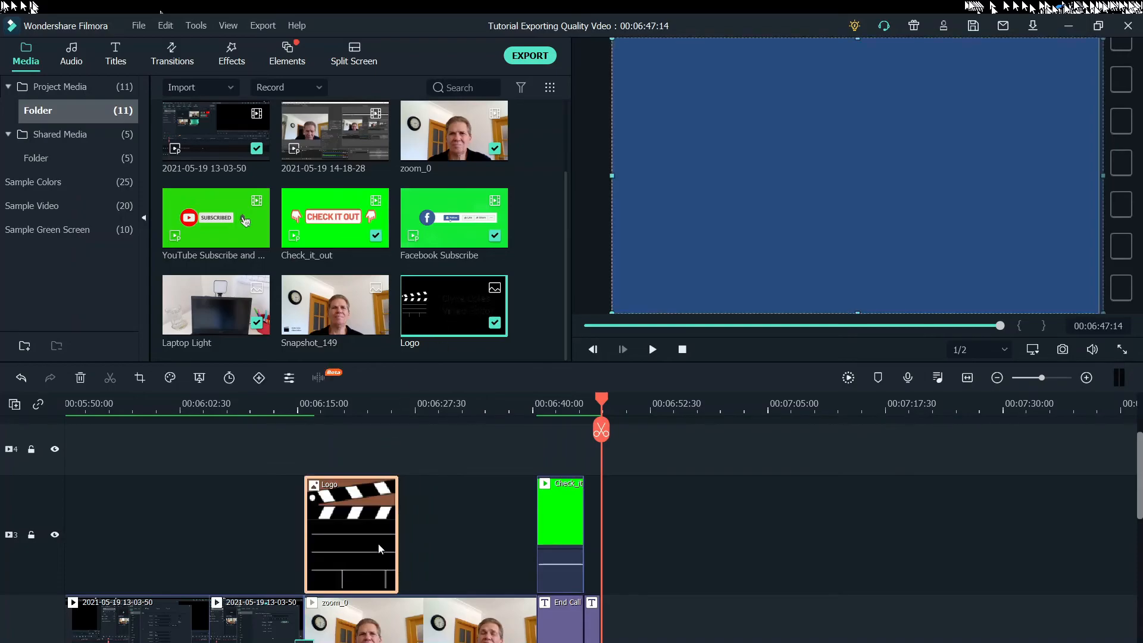
drag(399, 533, 535, 561)
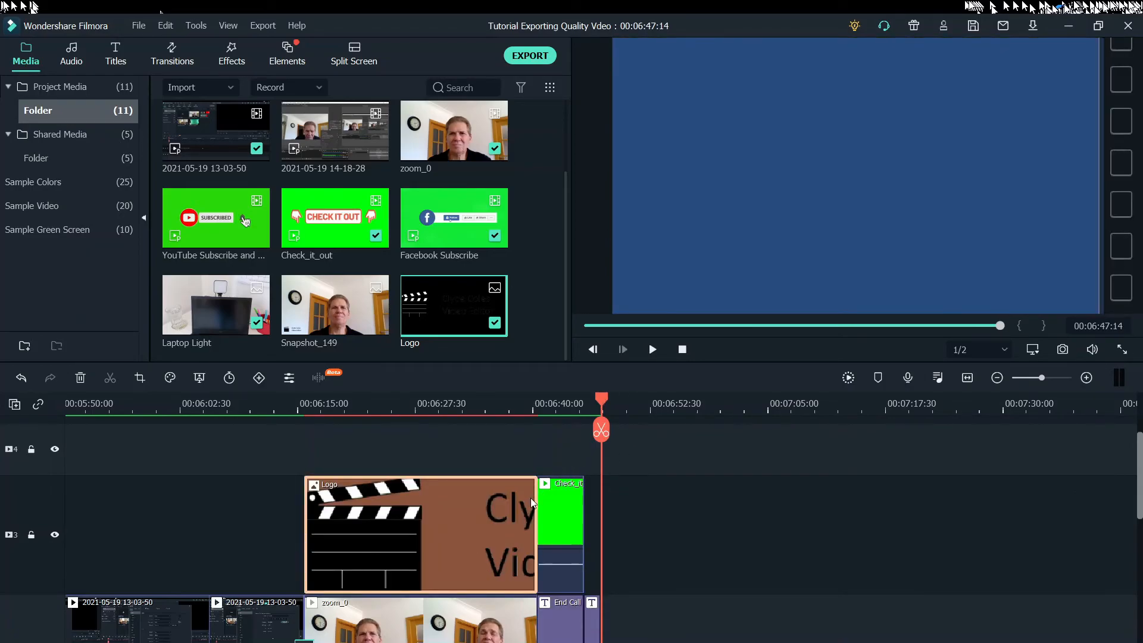
Shrink the closing section's logo overlay and place it in the lower-left corner of the video frame
drag(613, 430, 459, 446)
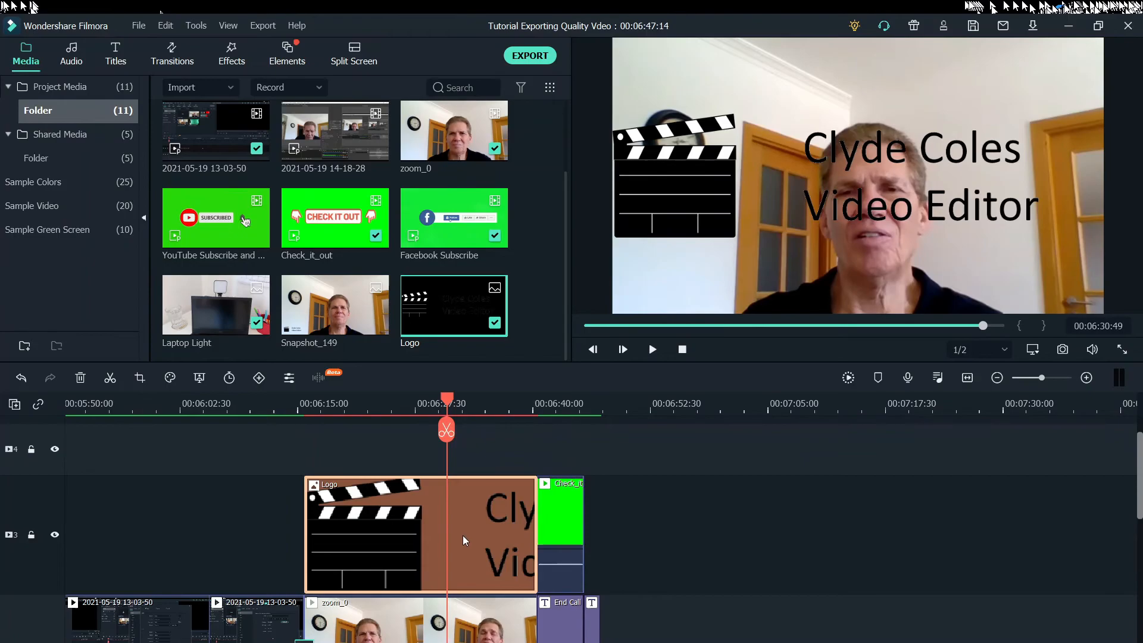
click(1049, 150)
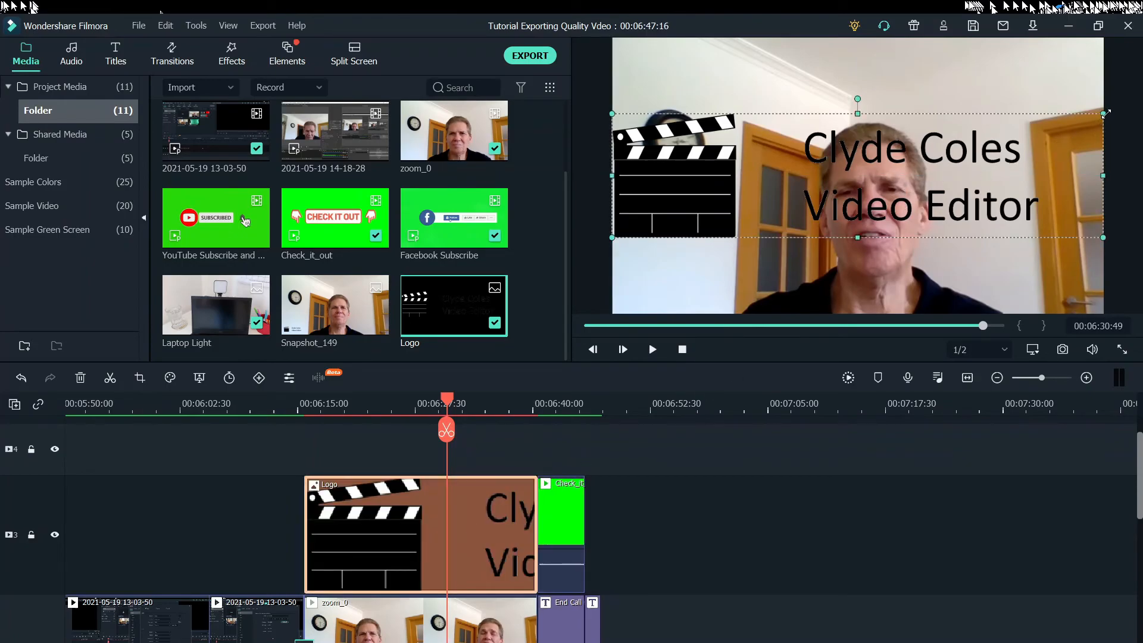
drag(1103, 111, 693, 272)
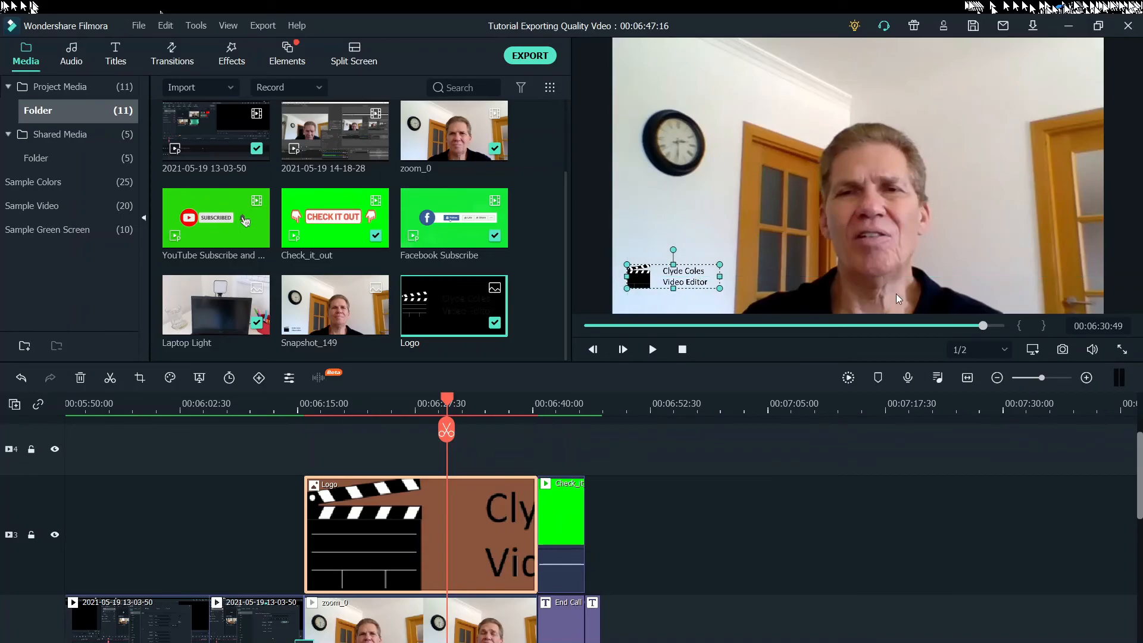